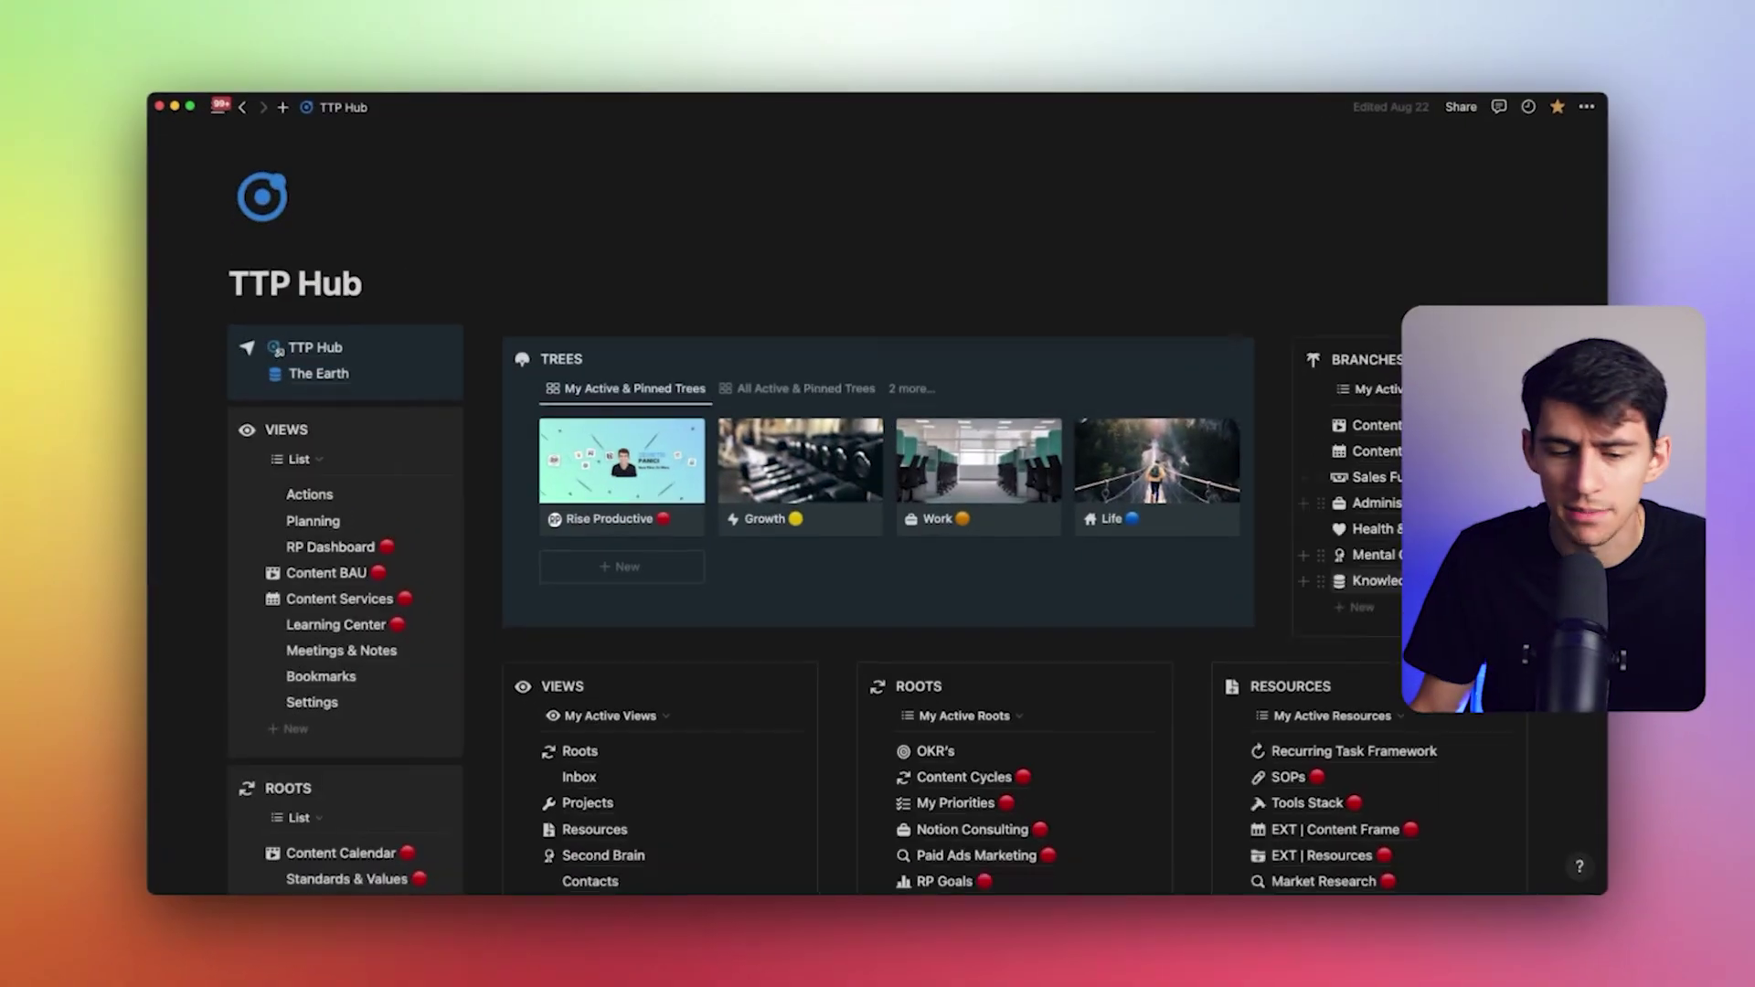
scroll(549, 470, "down", 4)
scroll(548, 471, "up", 1)
scroll(537, 481, "up", 2)
scroll(342, 473, "up", 1)
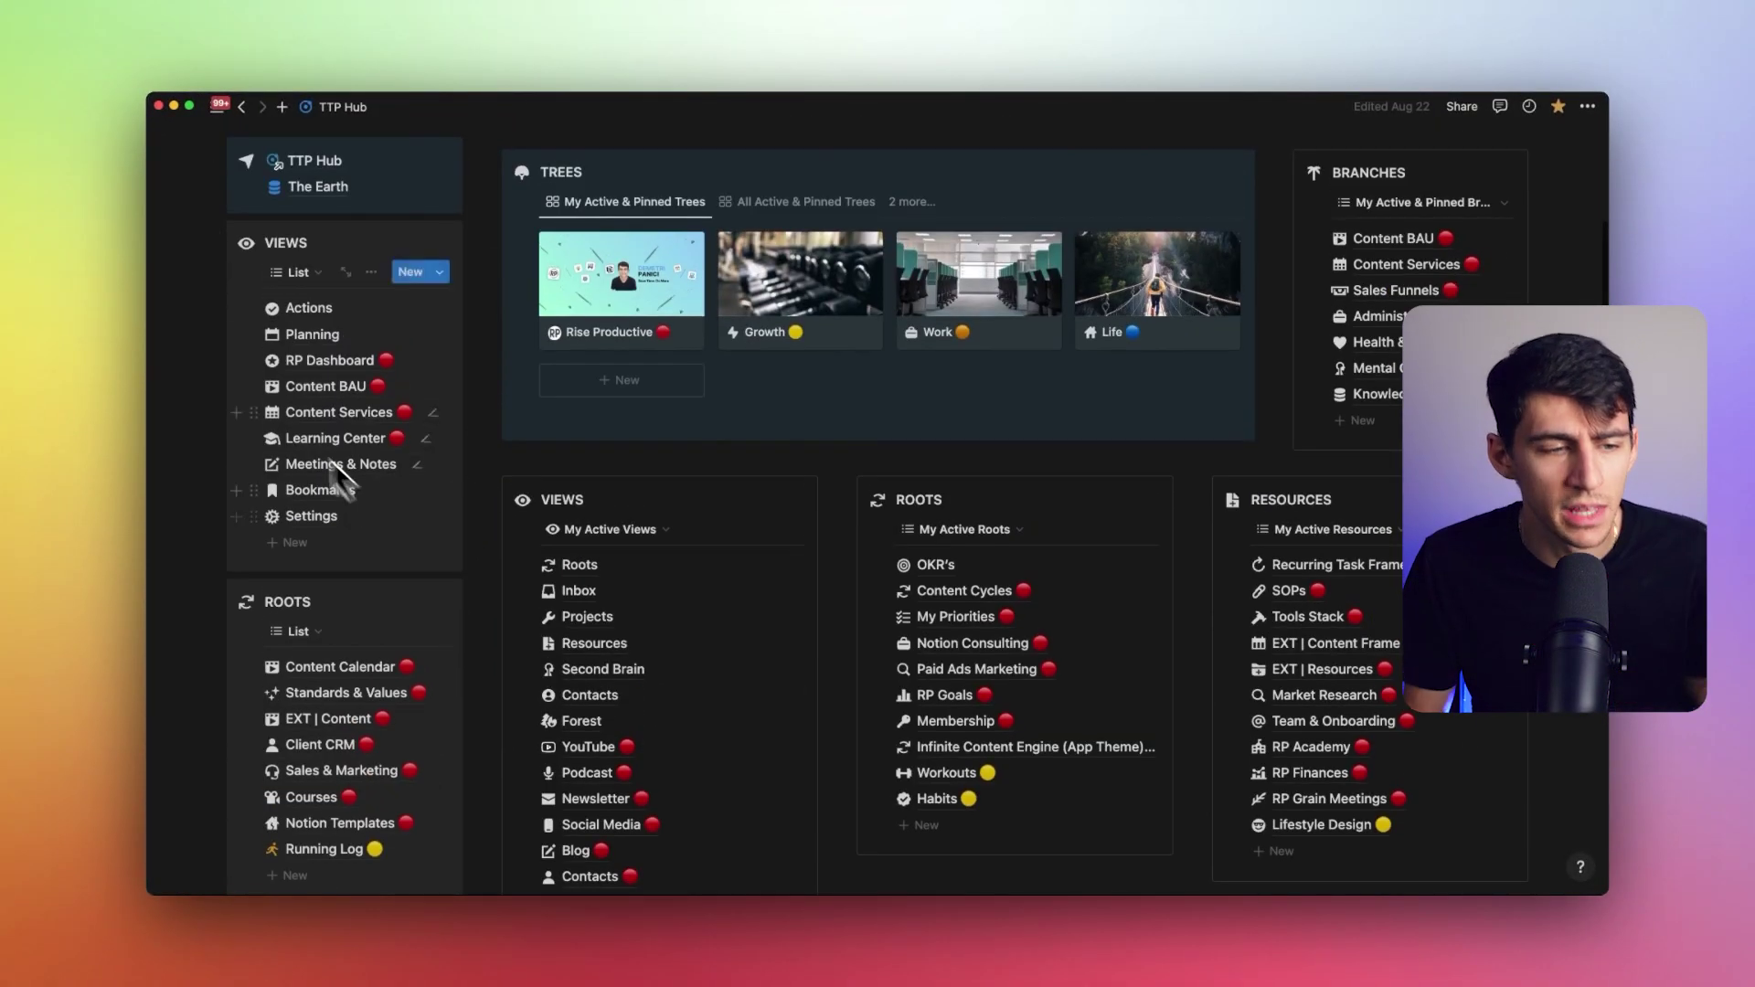
Open the TTP Hub's Actions page listing the High and MRT Backlog task lists
left_click(309, 308)
scroll(904, 577, "down", 5)
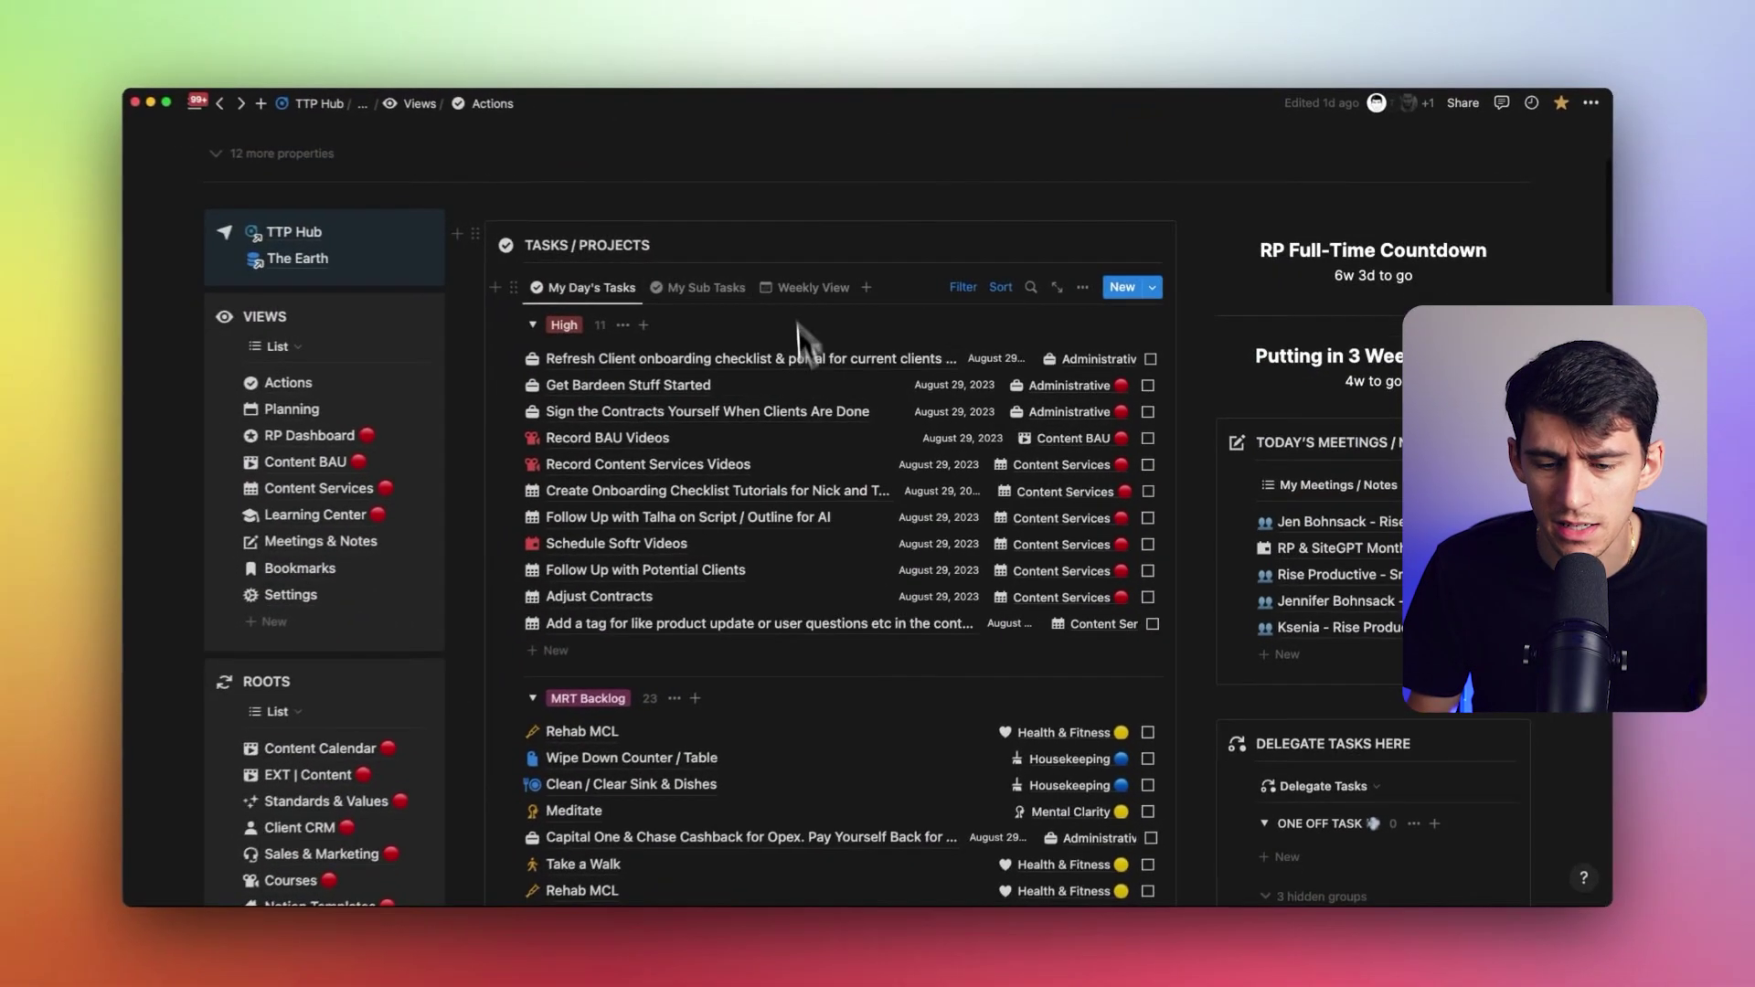
scroll(1063, 393, "down", 5)
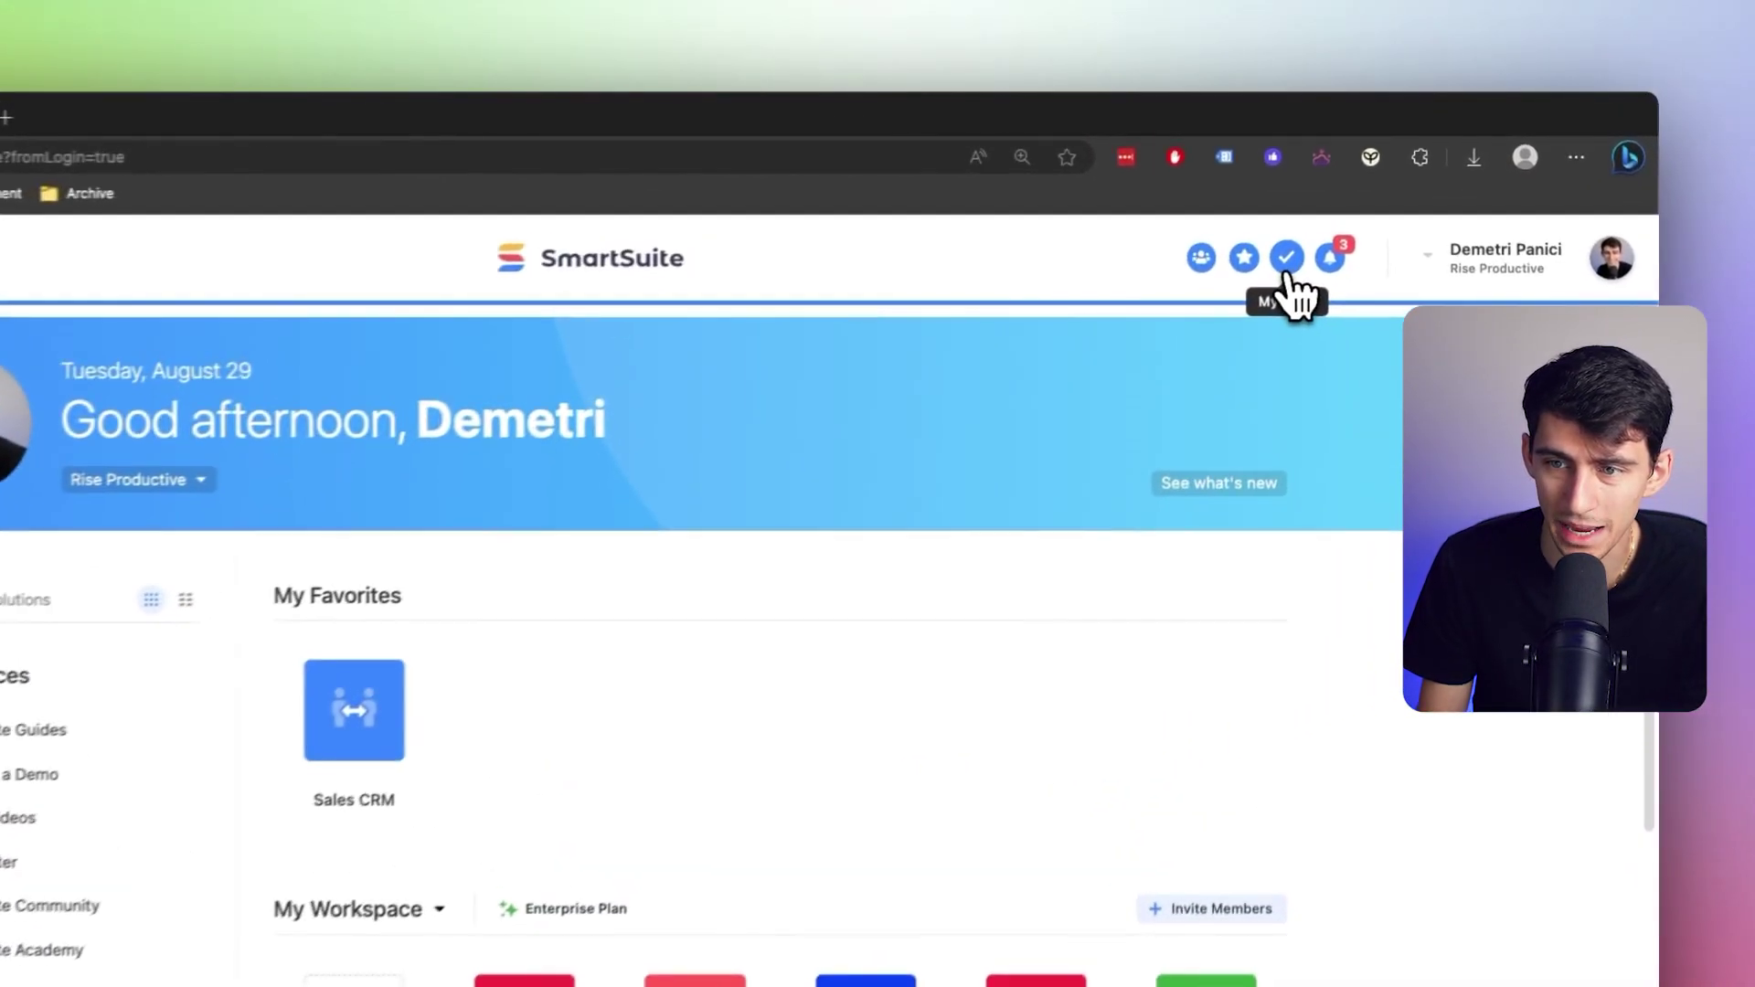
Open SmartSuite's My Work panel and show the Open Assignments list
left_click(1341, 219)
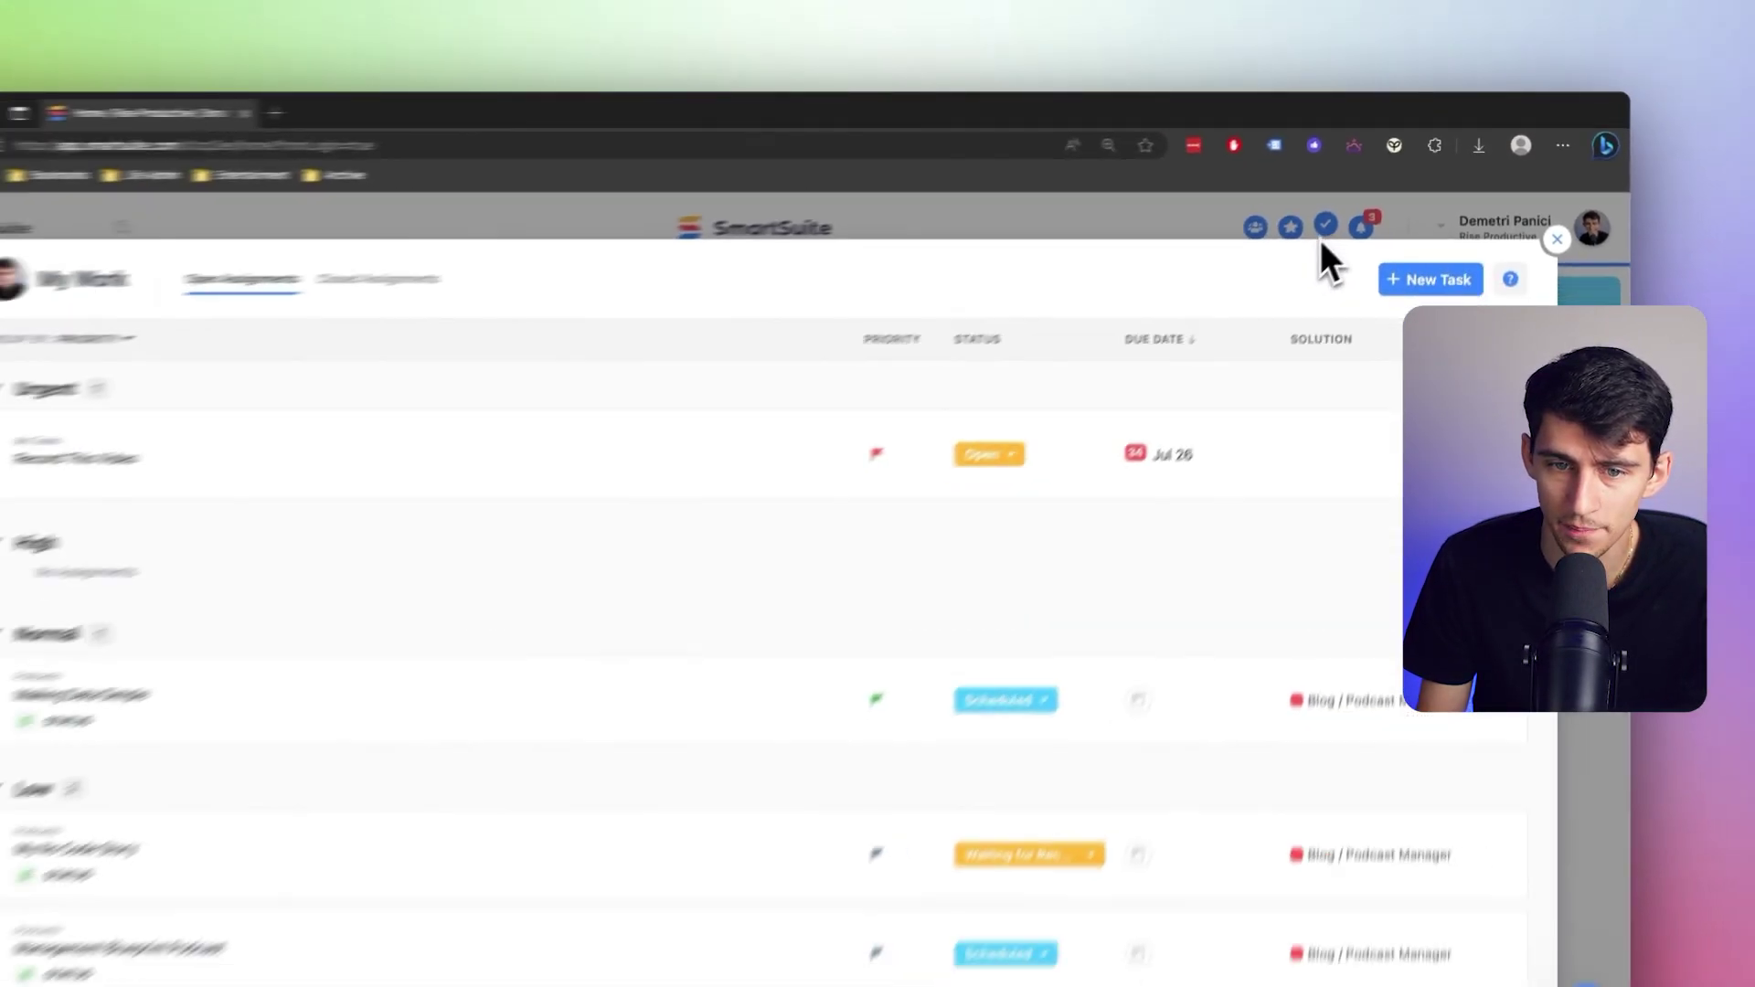
scroll(528, 590, "down", 1)
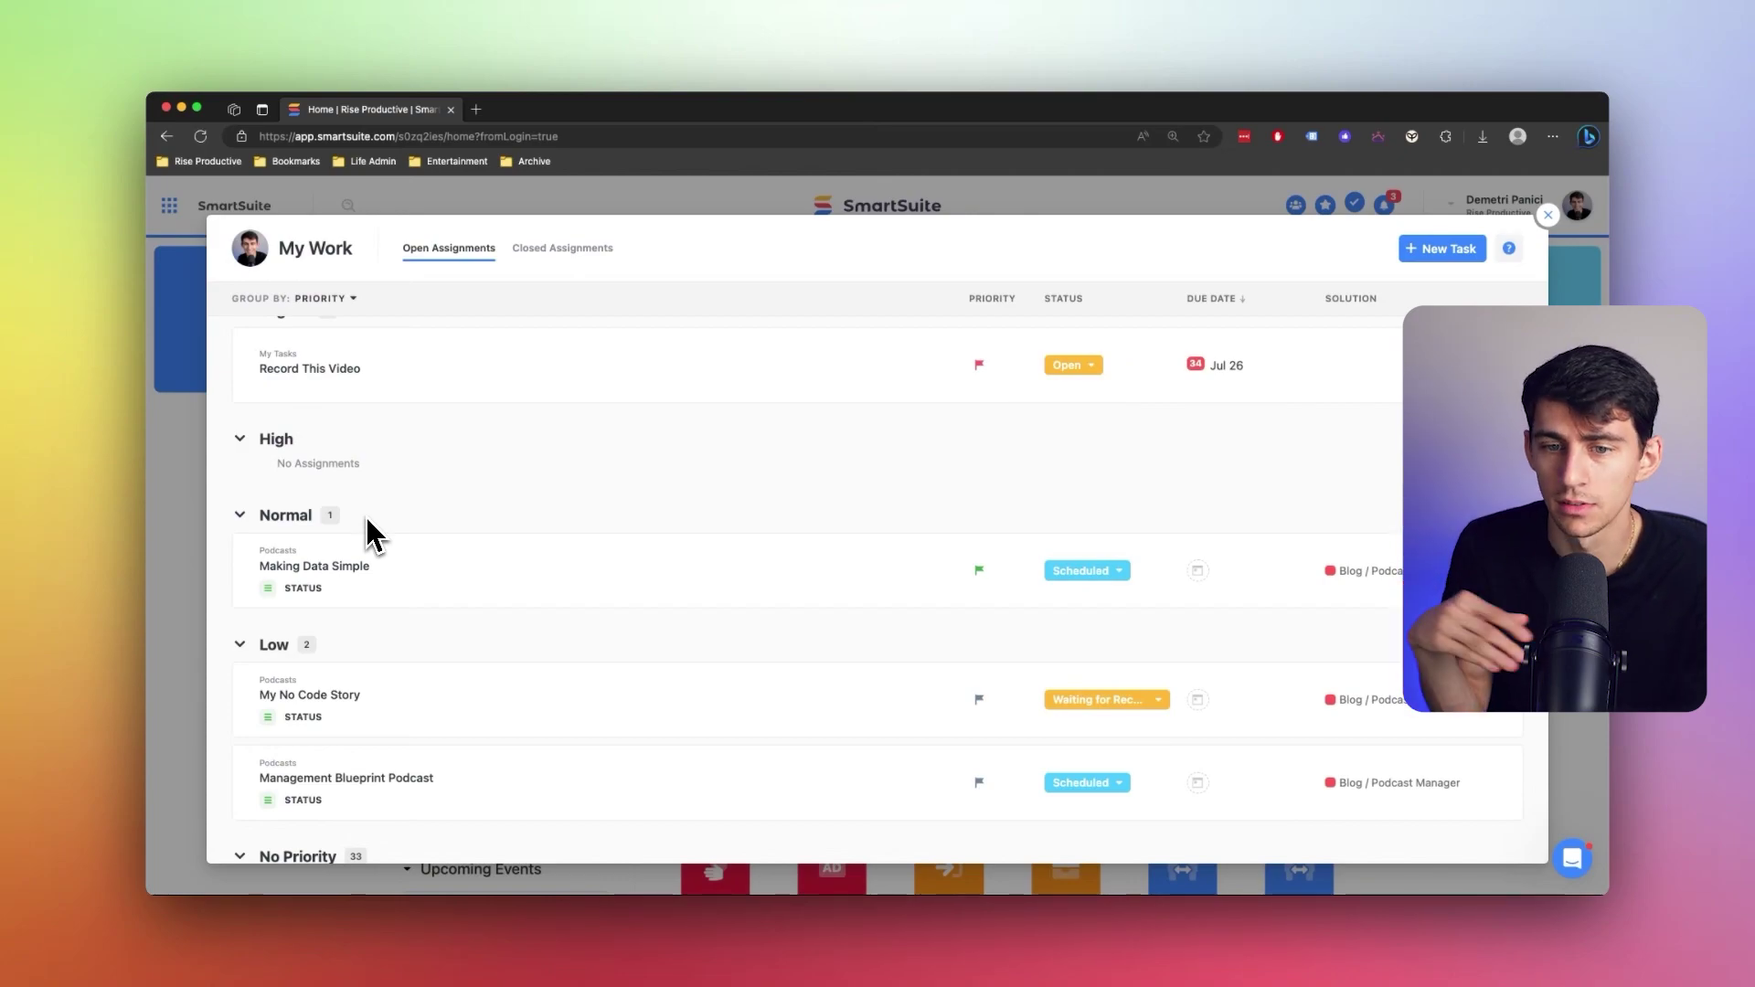
scroll(959, 481, "down", 1)
scroll(1076, 467, "up", 2)
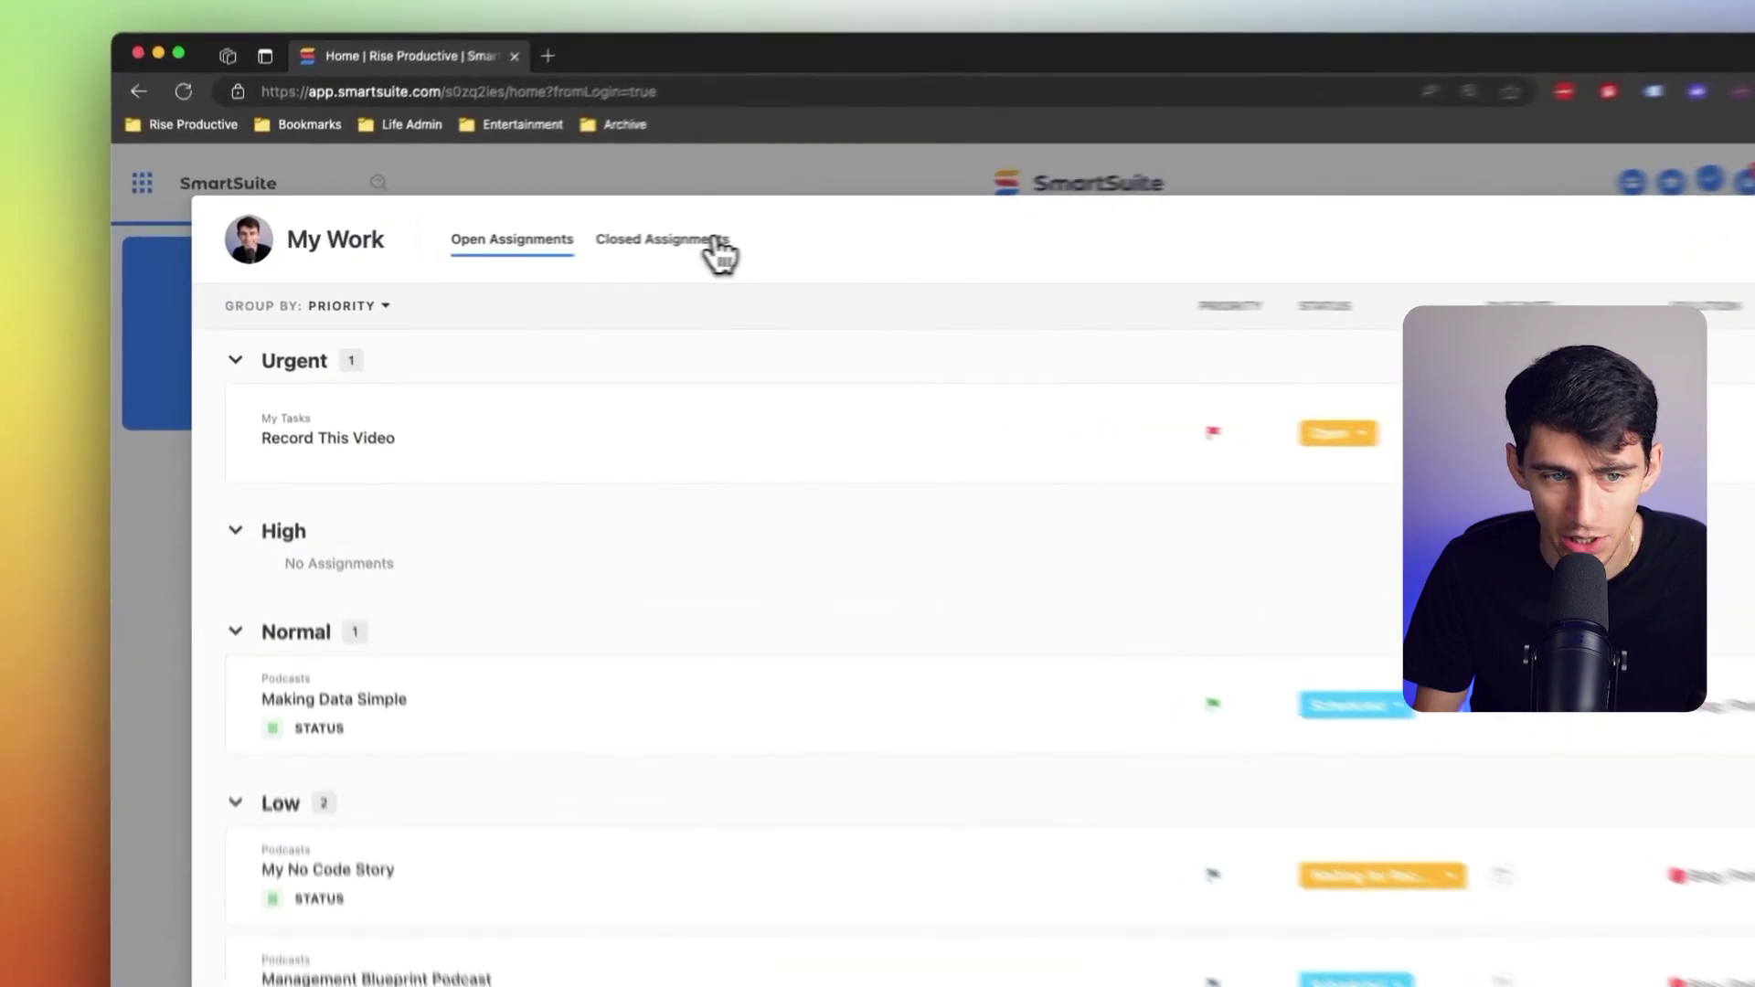
left_click(590, 248)
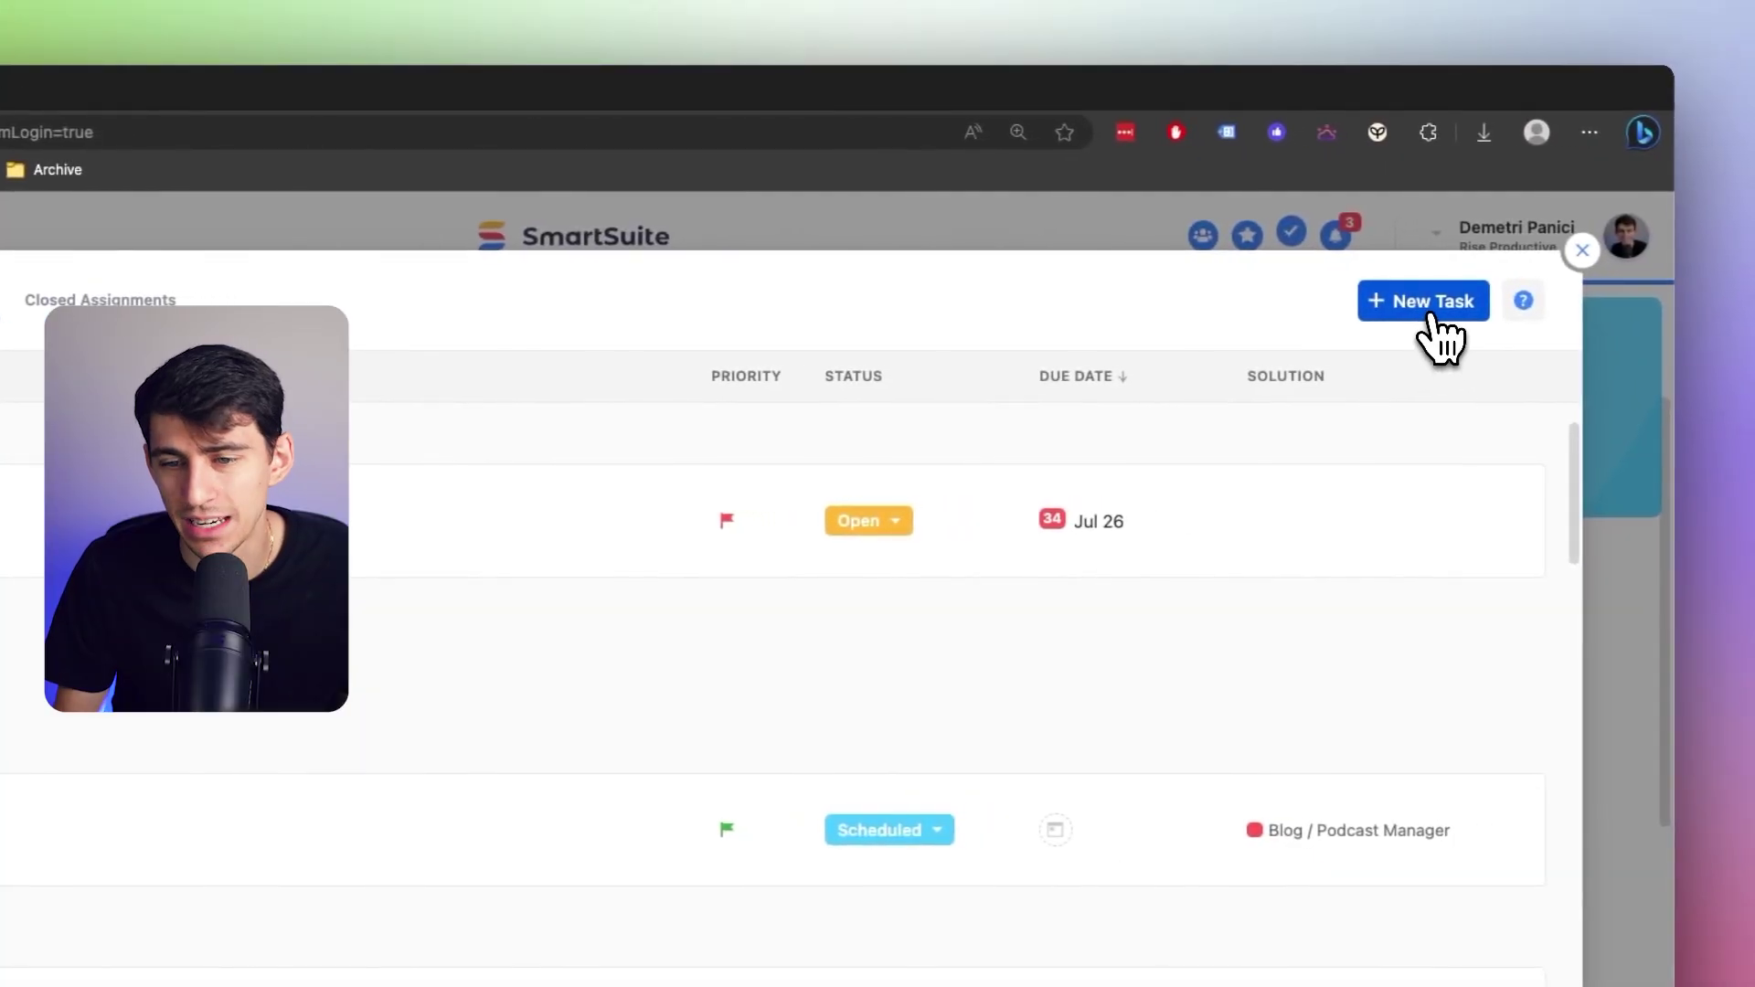
Add the task 'Take out the trash', due Aug 29 and linked to Task Manager
left_click(1422, 310)
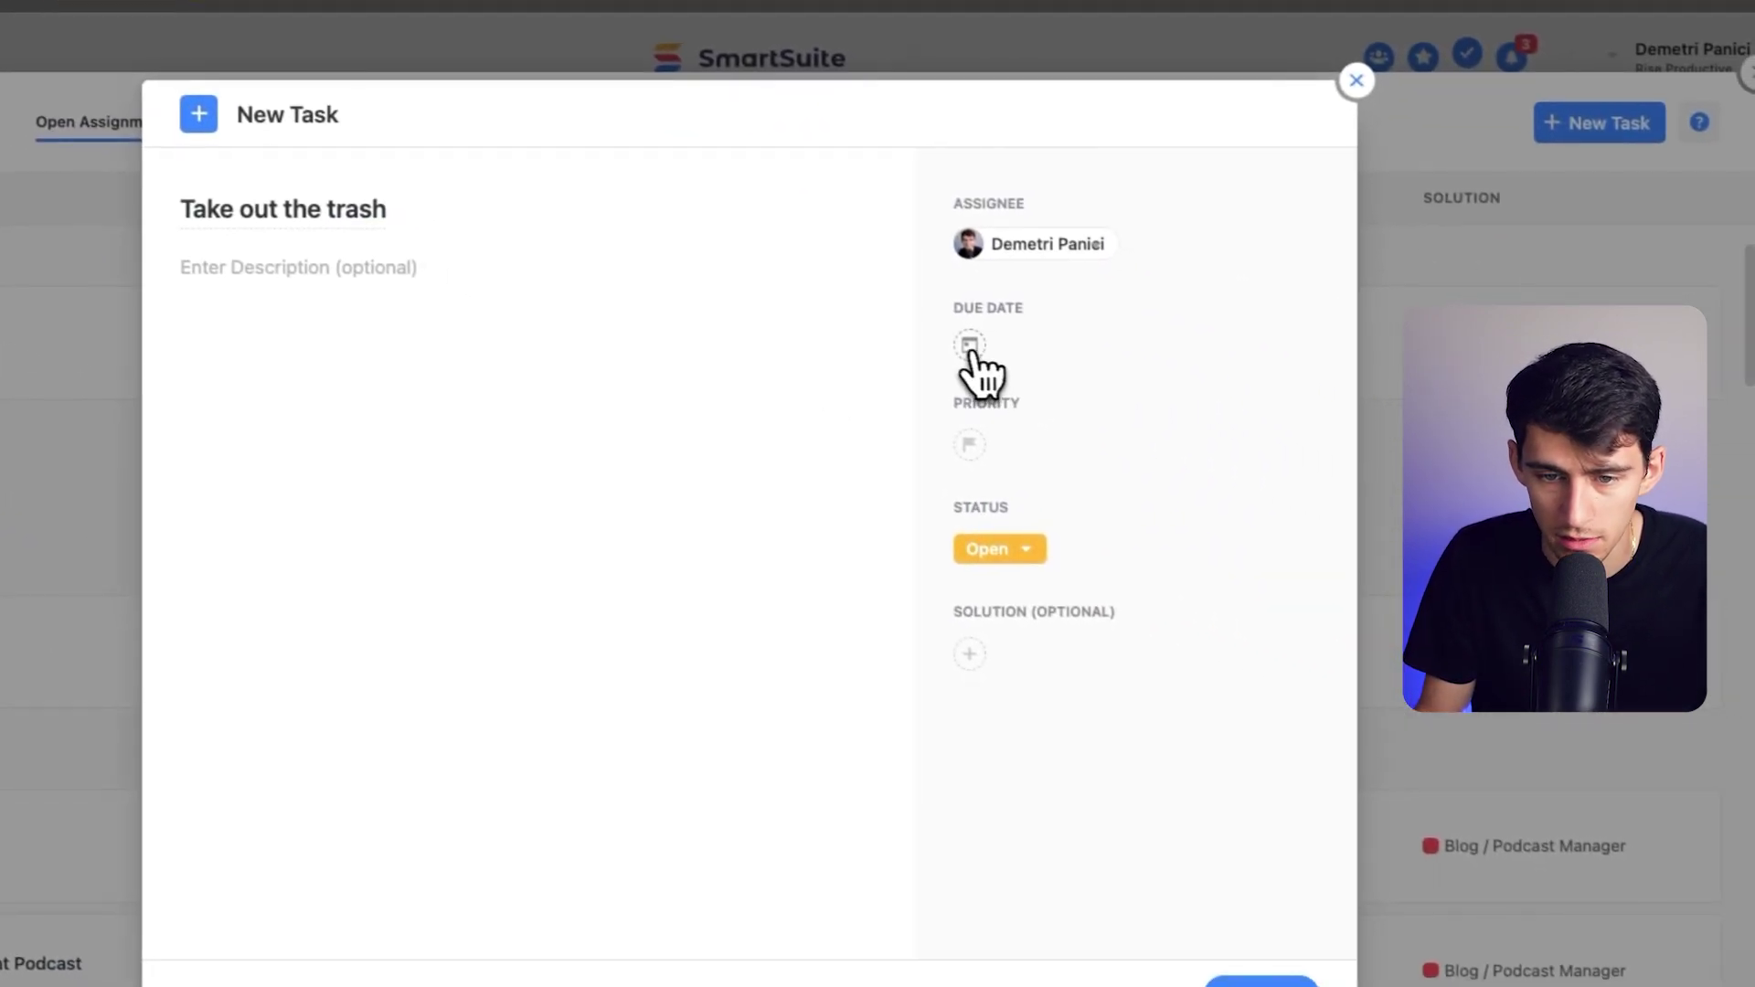
left_click(955, 340)
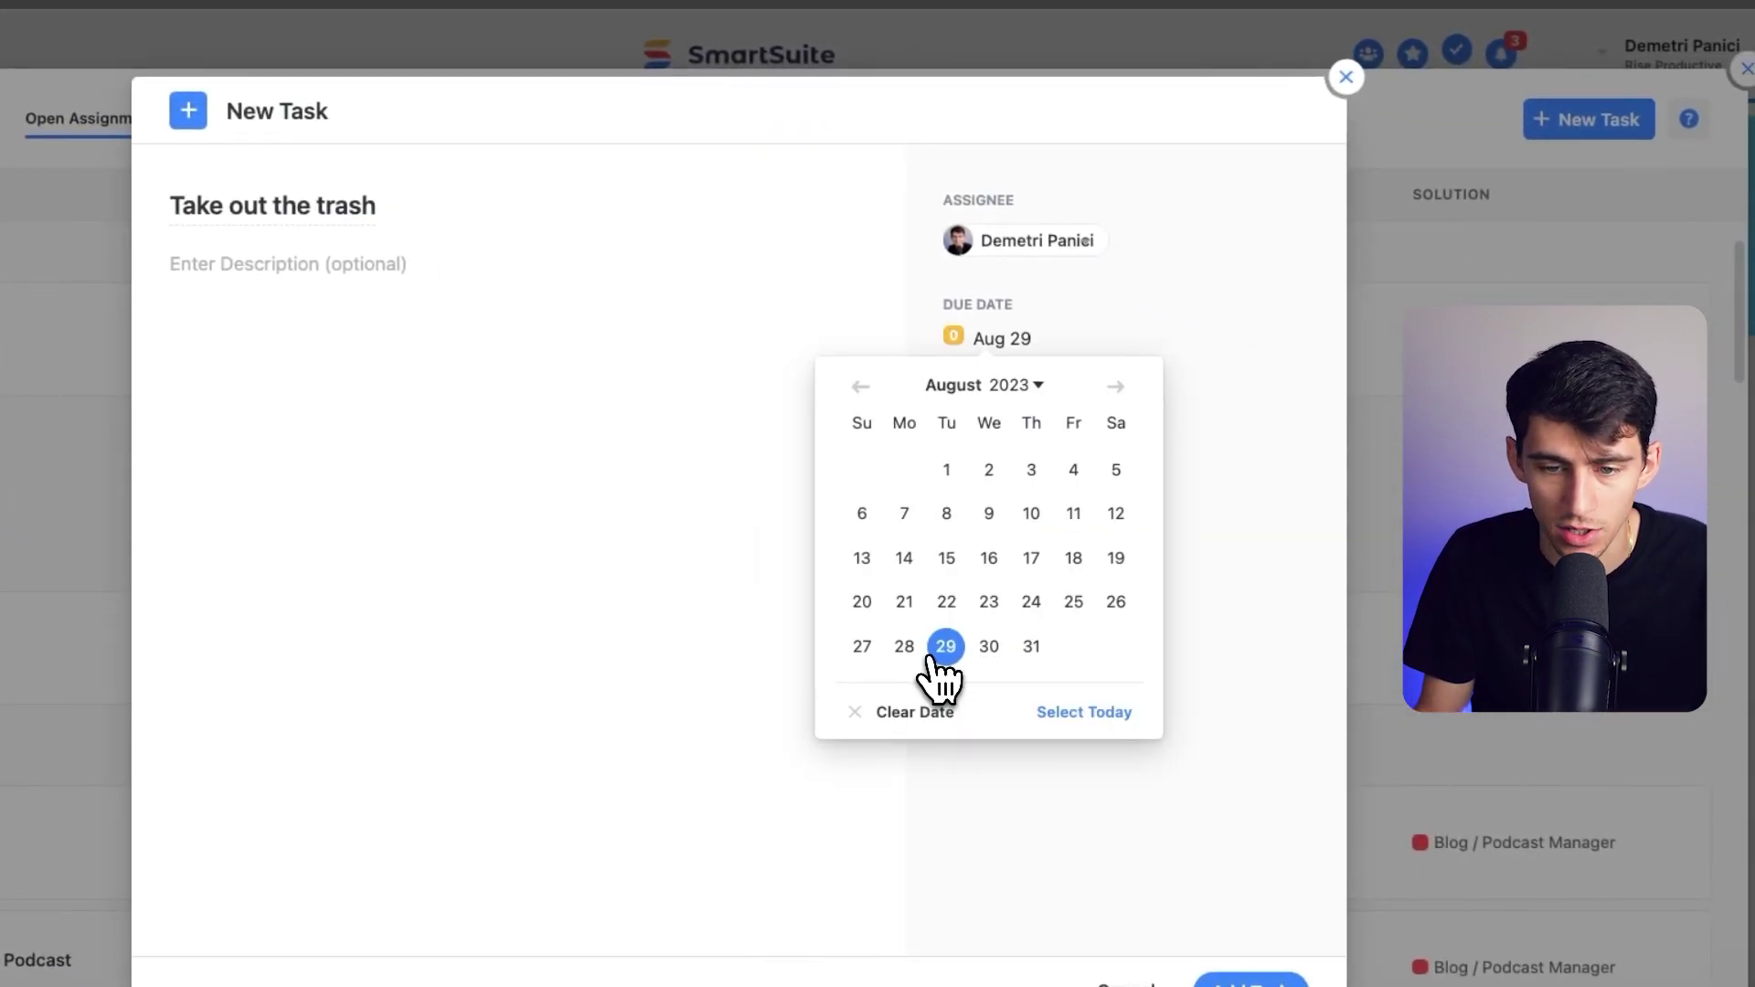
left_click(941, 652)
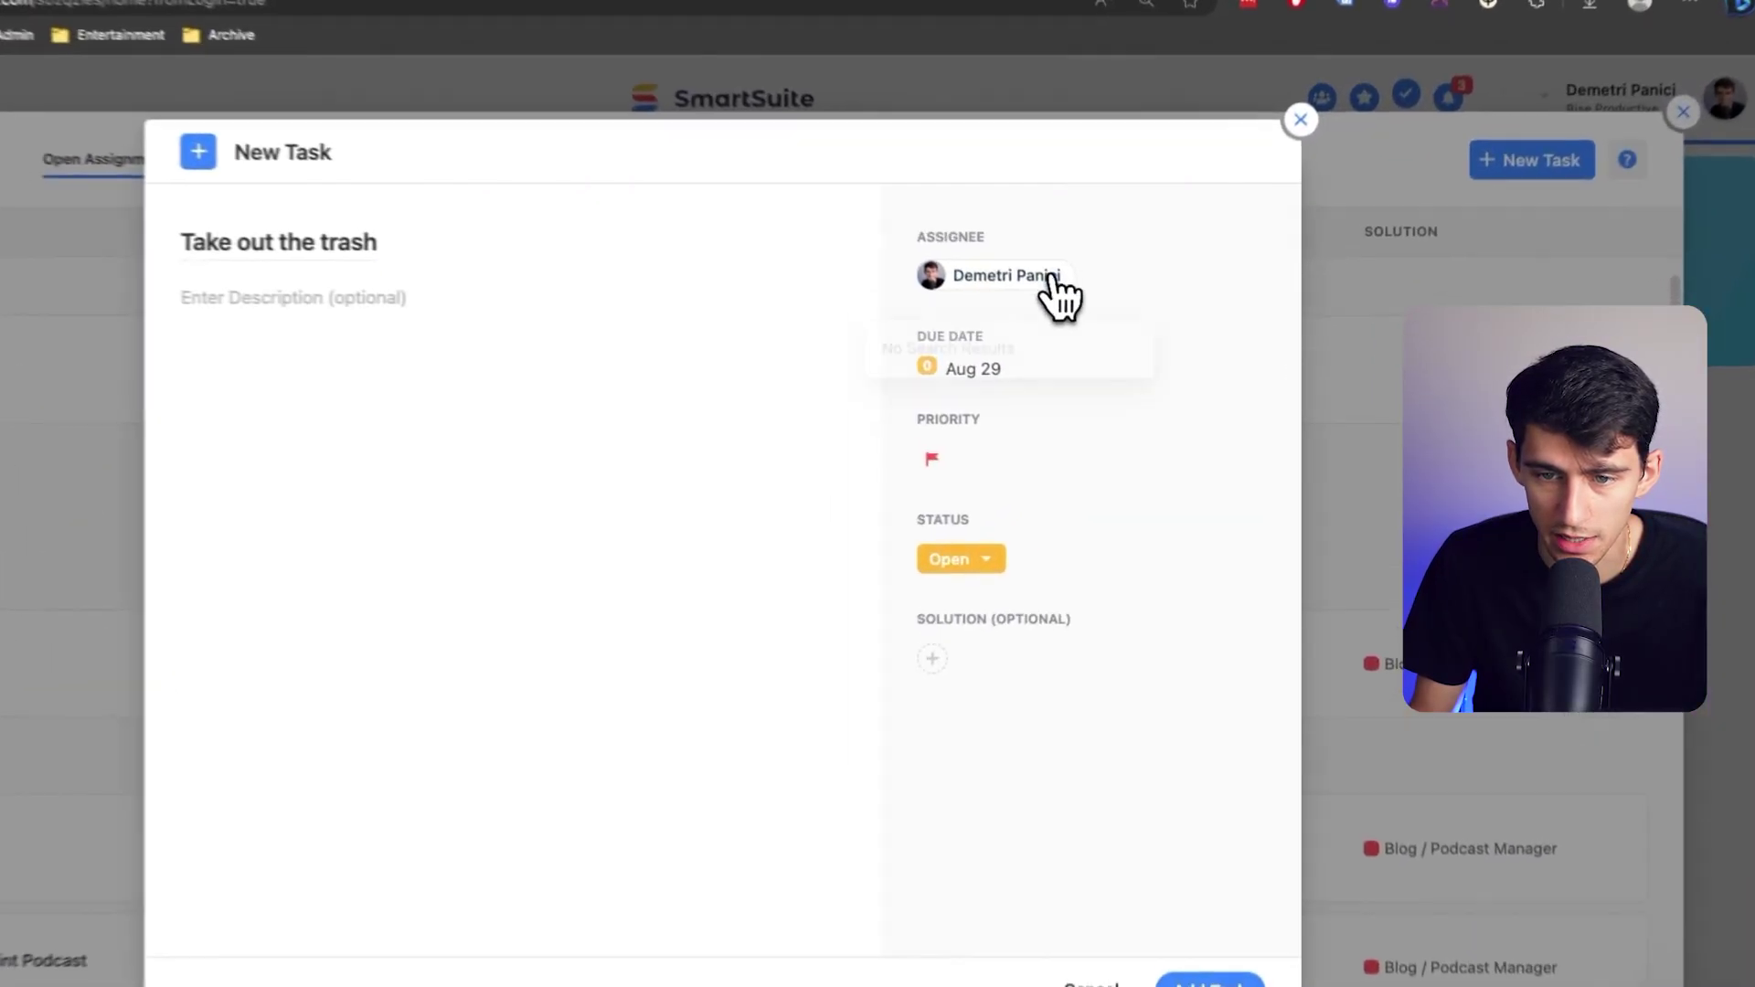
left_click(1074, 331)
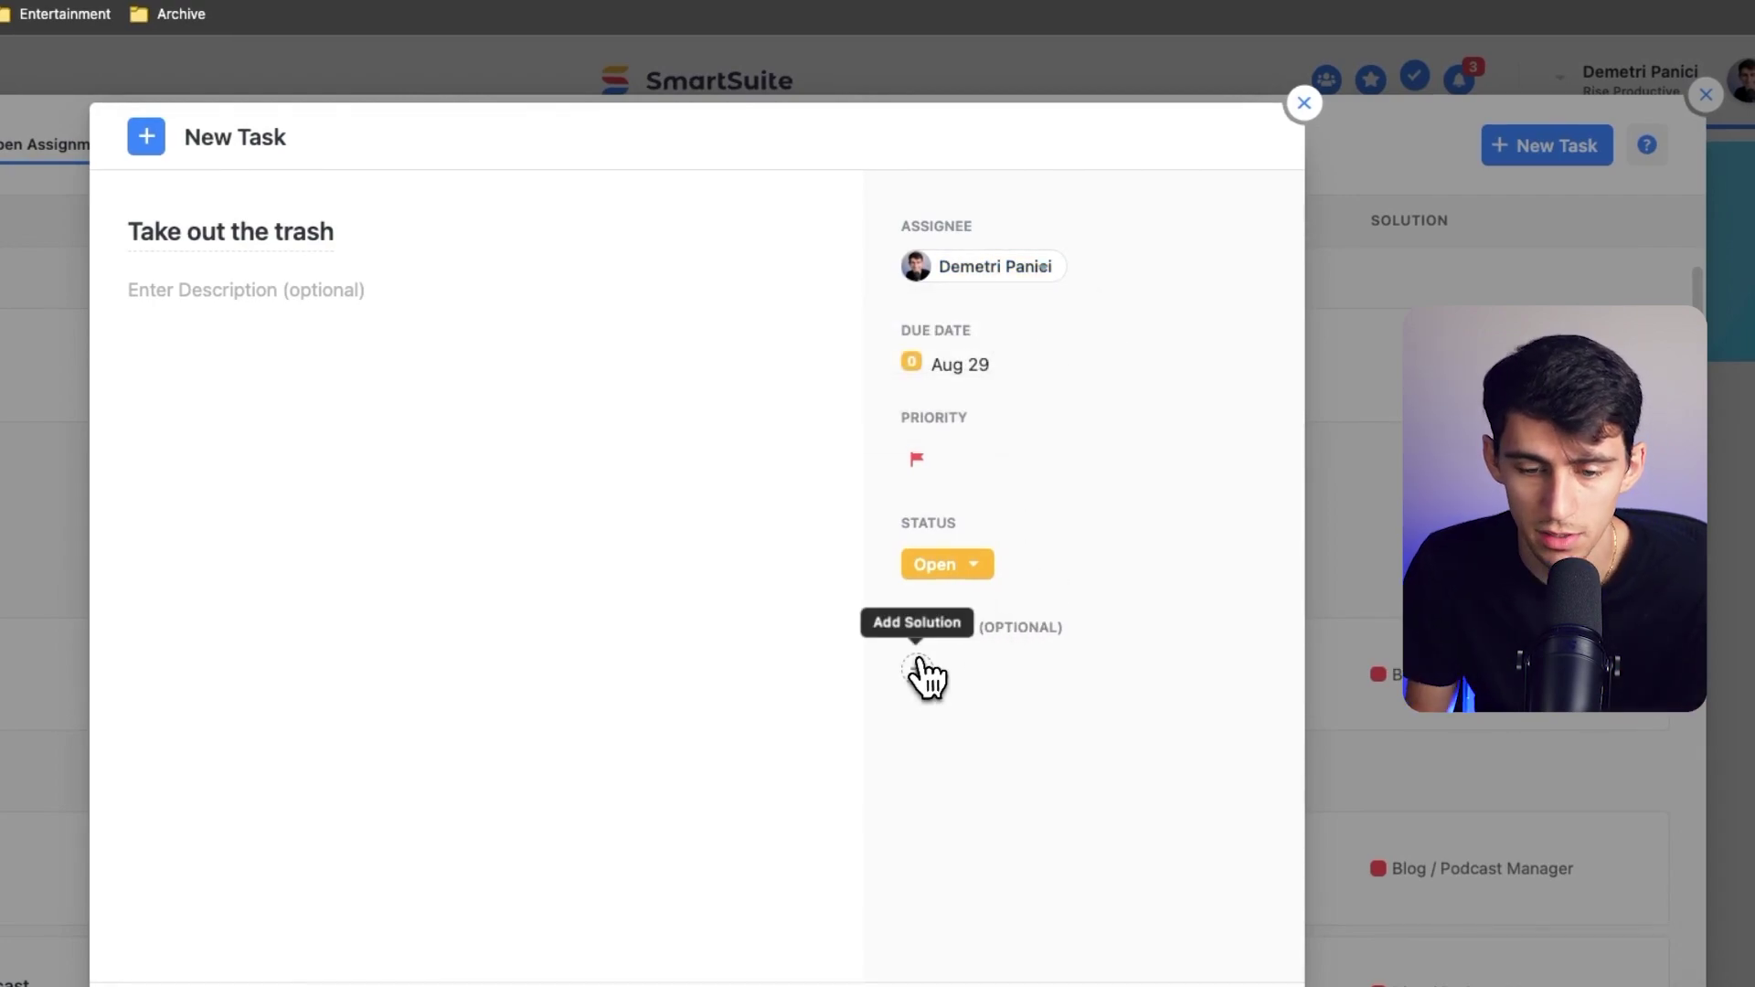
scroll(989, 690, "down", 1)
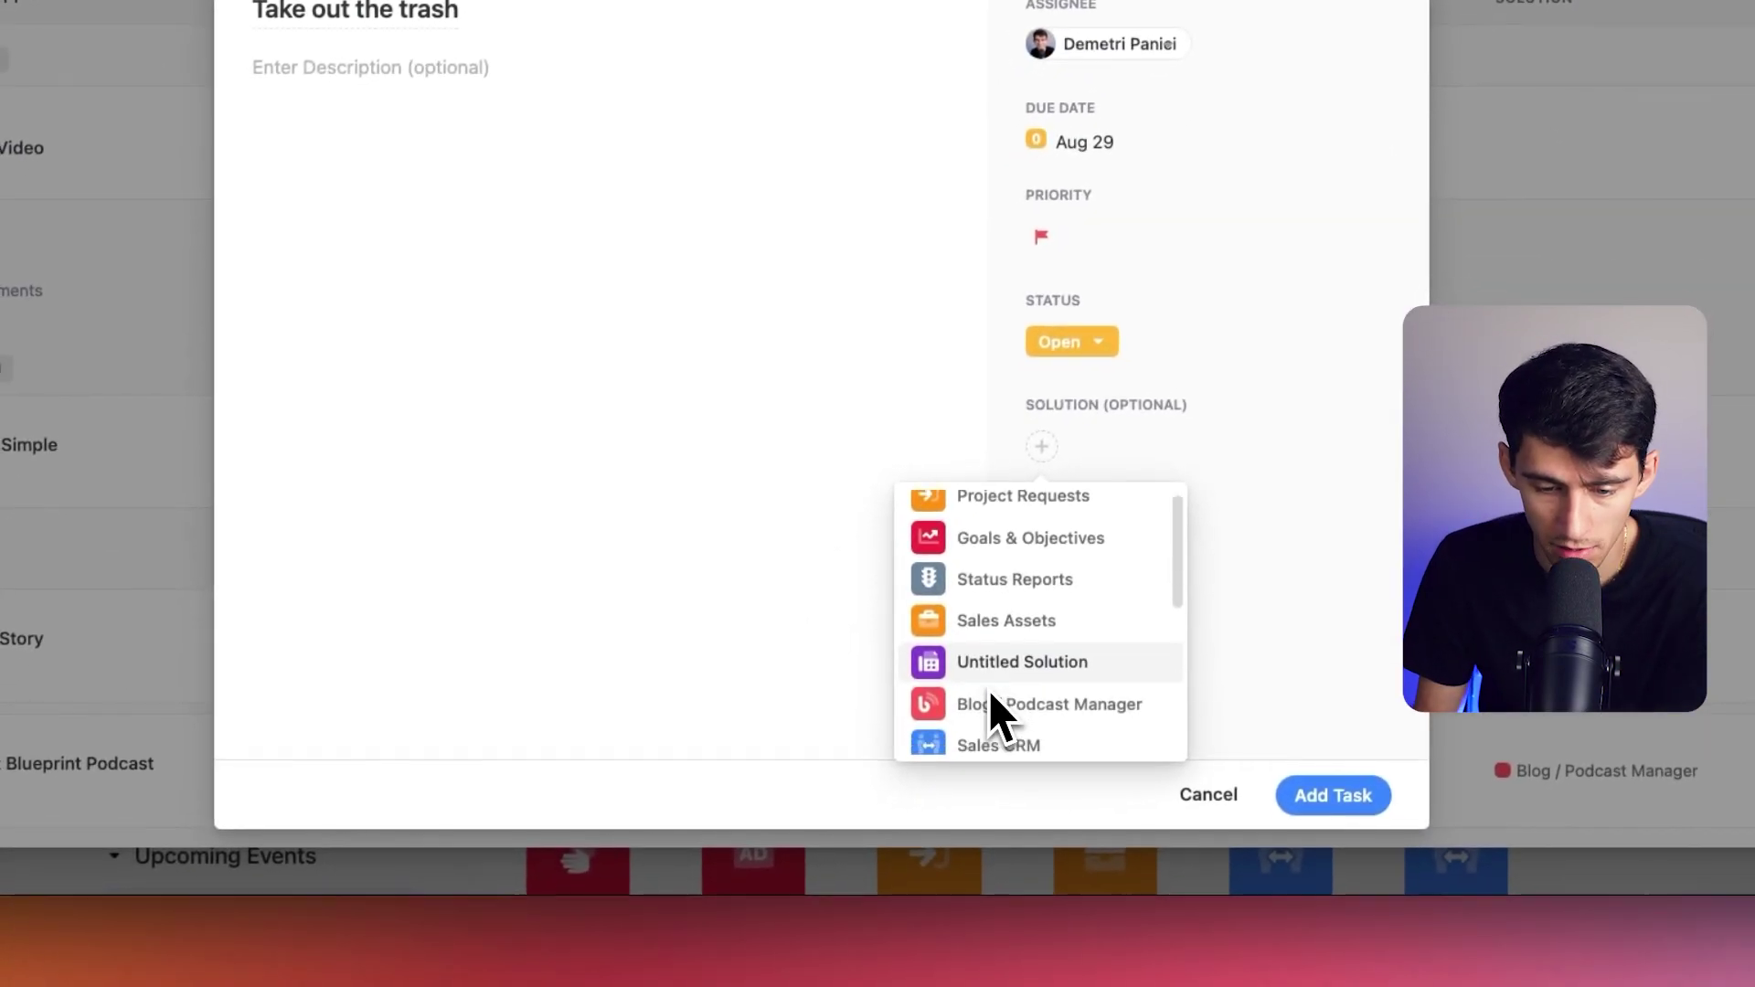
scroll(990, 691, "down", 2)
scroll(989, 691, "down", 1)
scroll(990, 691, "down", 2)
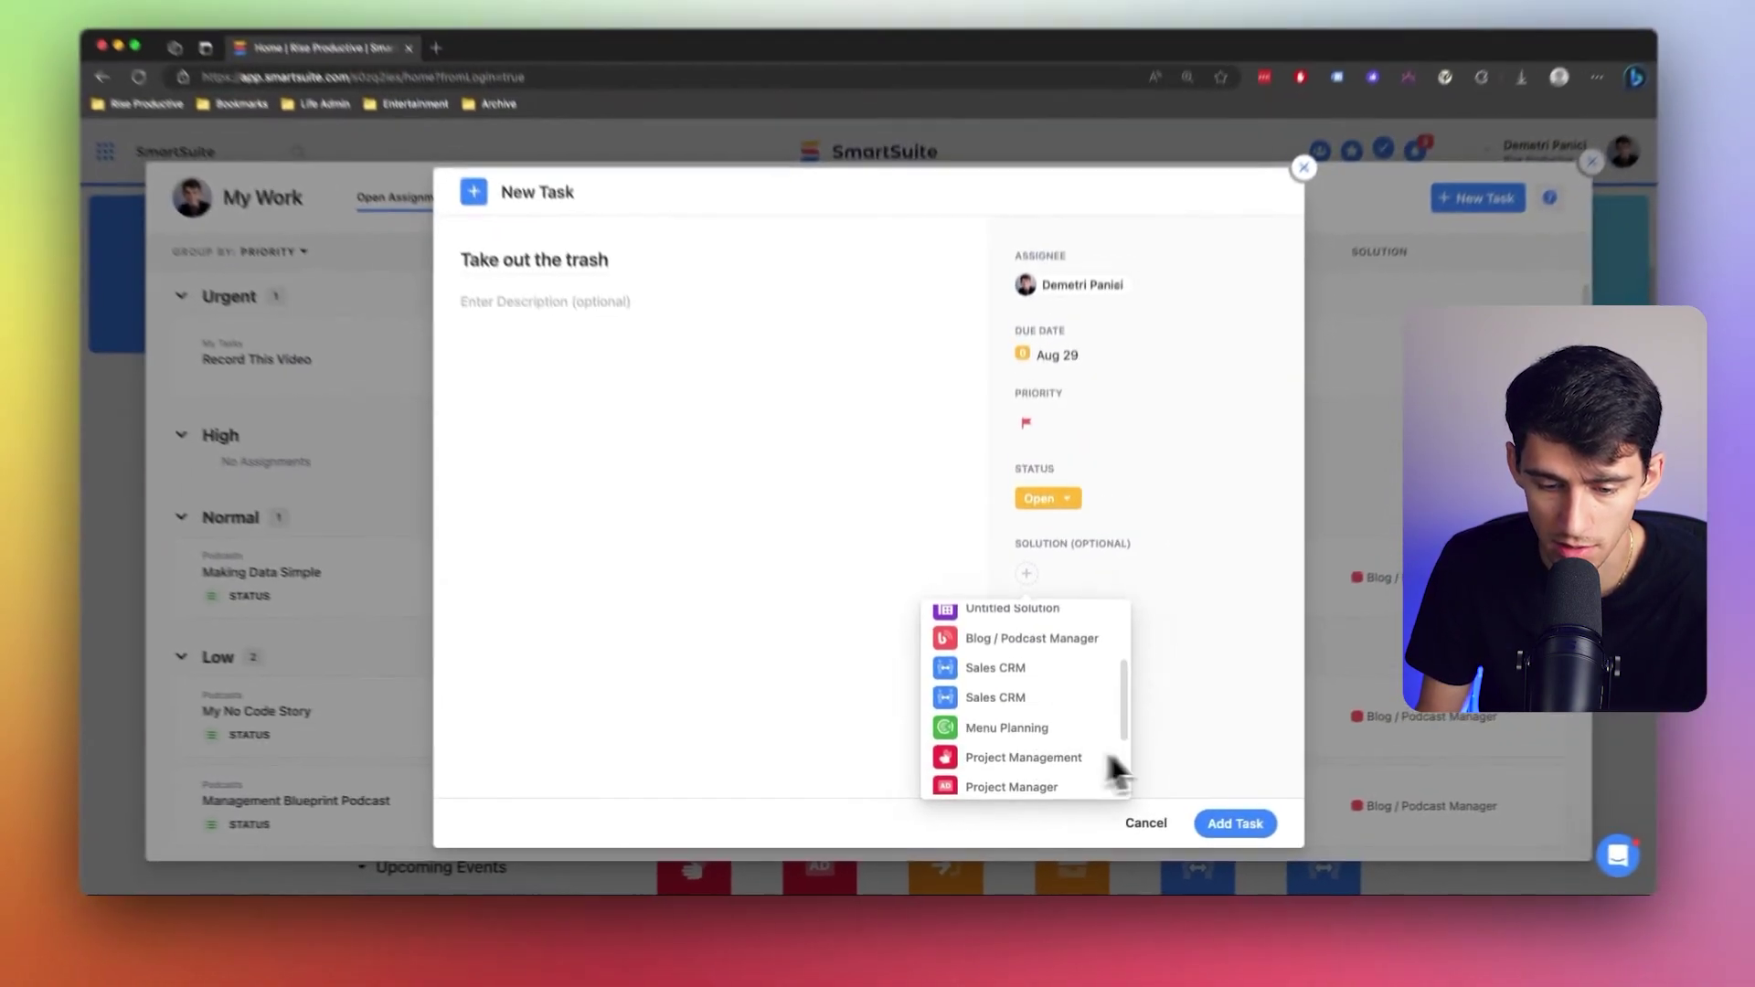
scroll(990, 692, "down", 2)
scroll(990, 694, "down", 2)
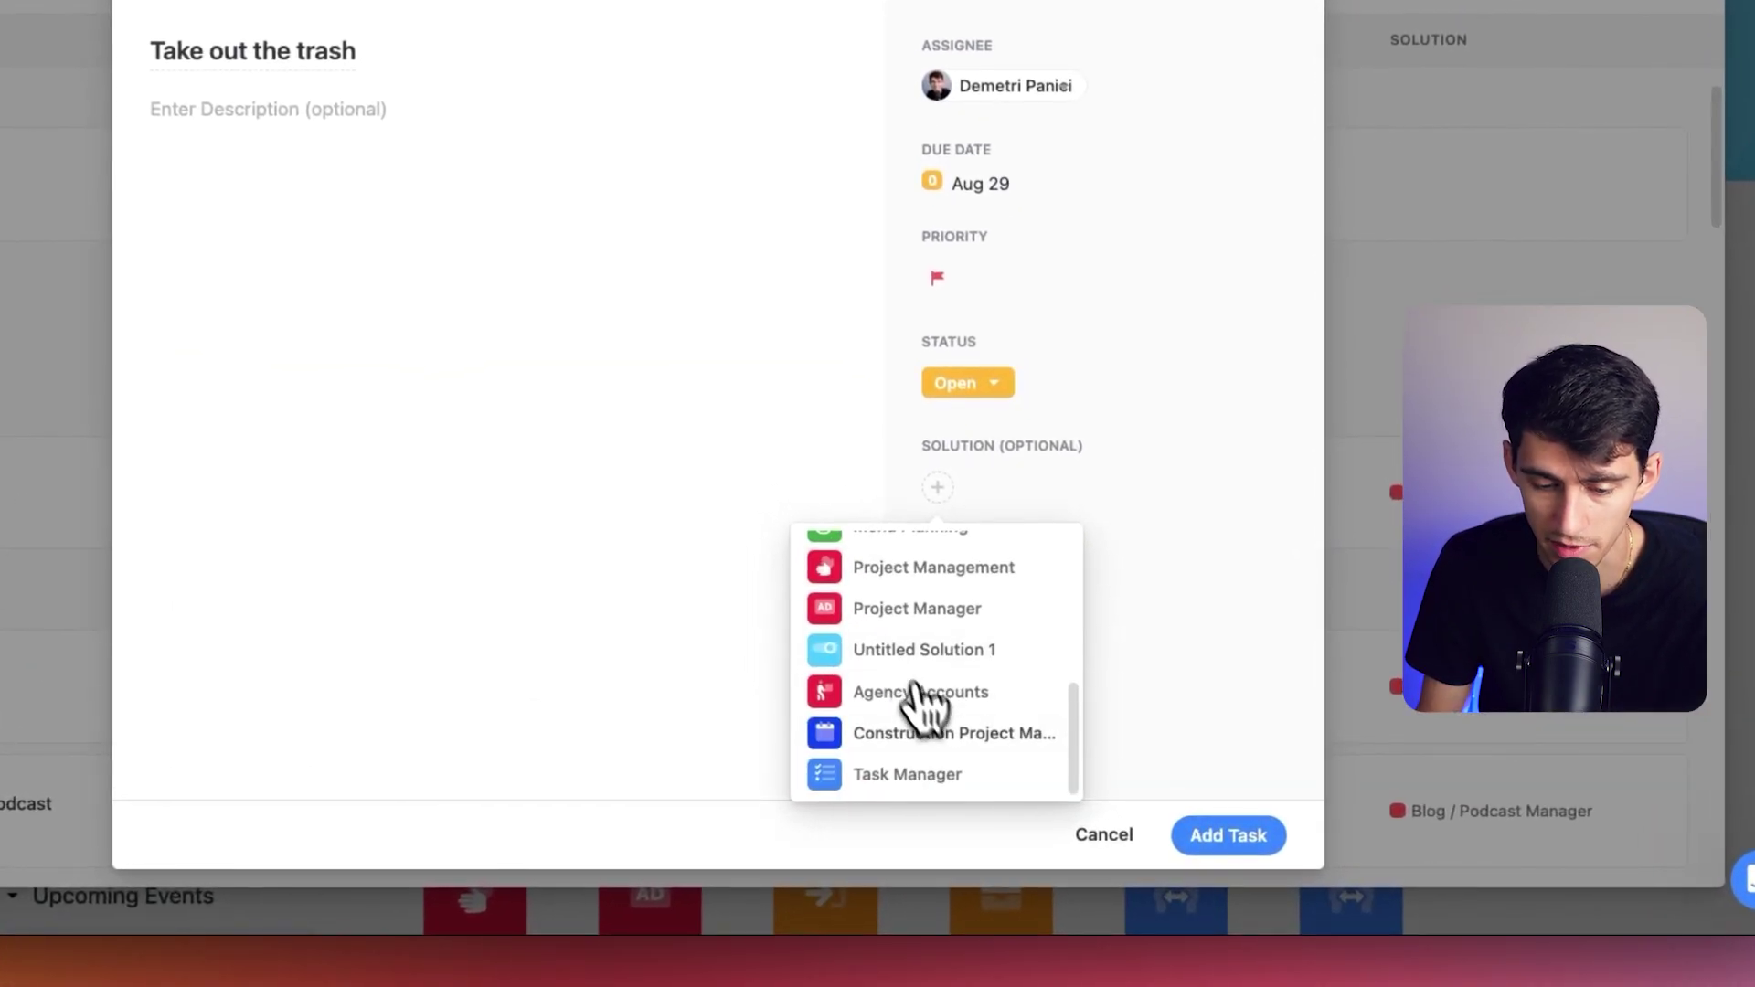
left_click(907, 775)
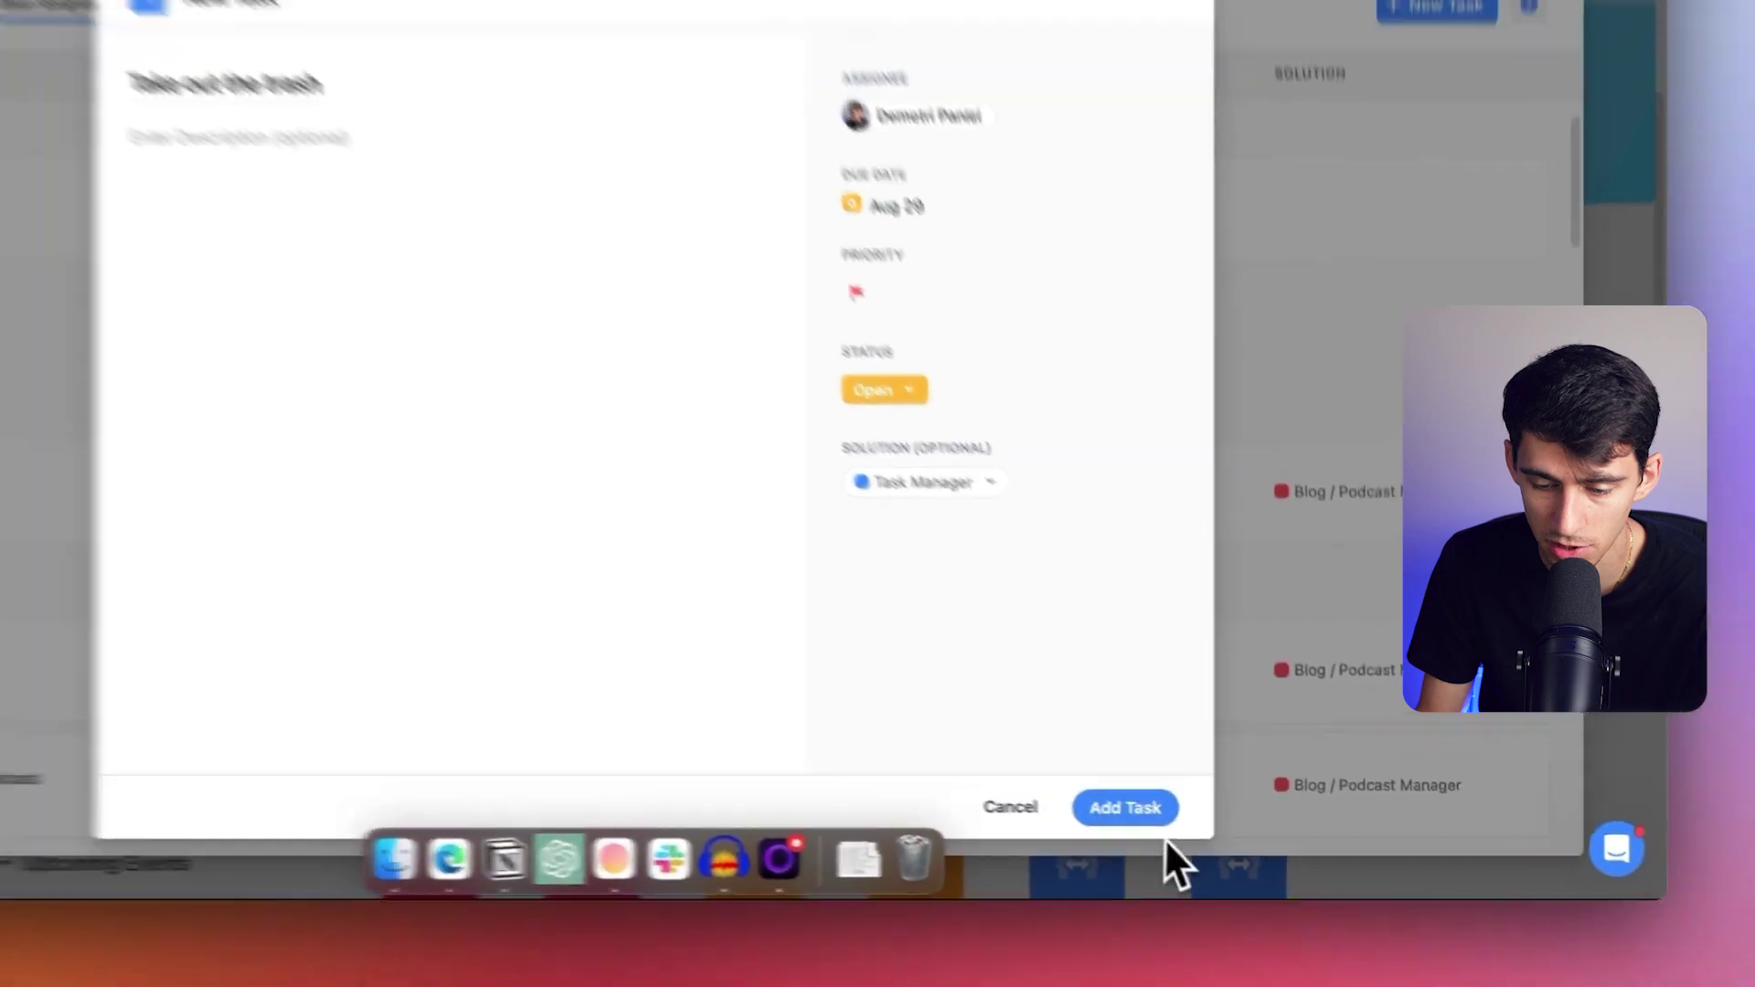
left_click(1153, 823)
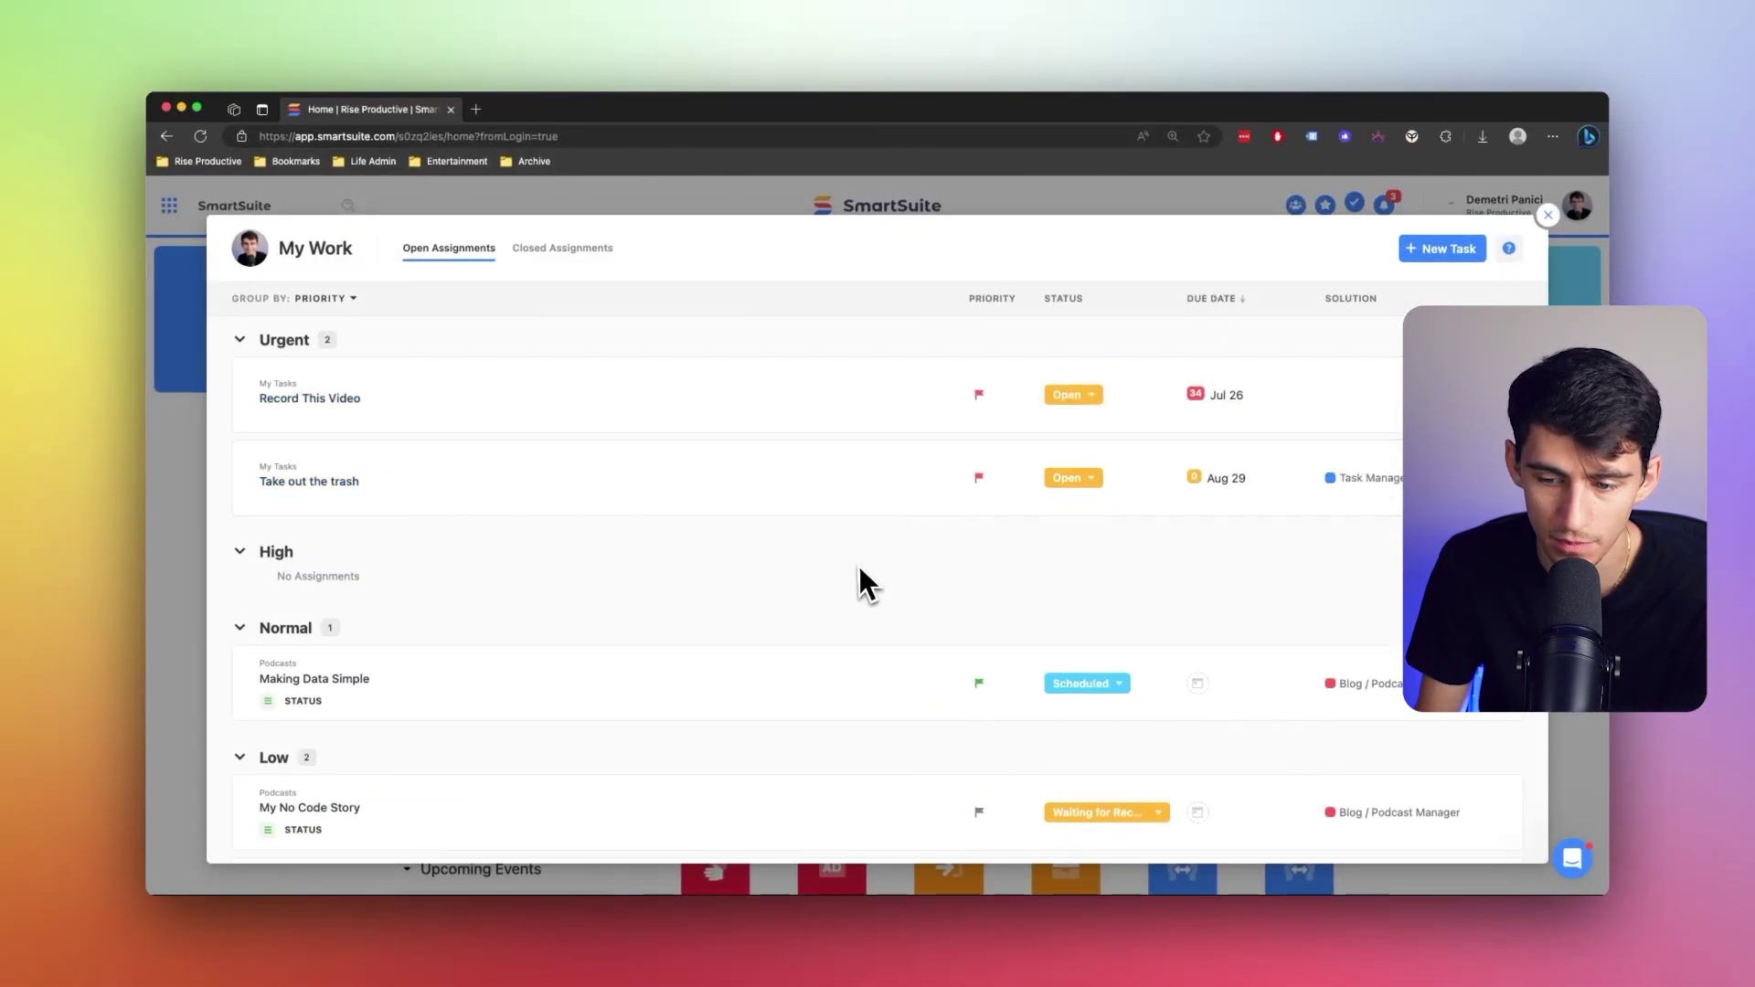
scroll(857, 568, "down", 1)
scroll(857, 569, "down", 2)
scroll(1163, 538, "down", 1)
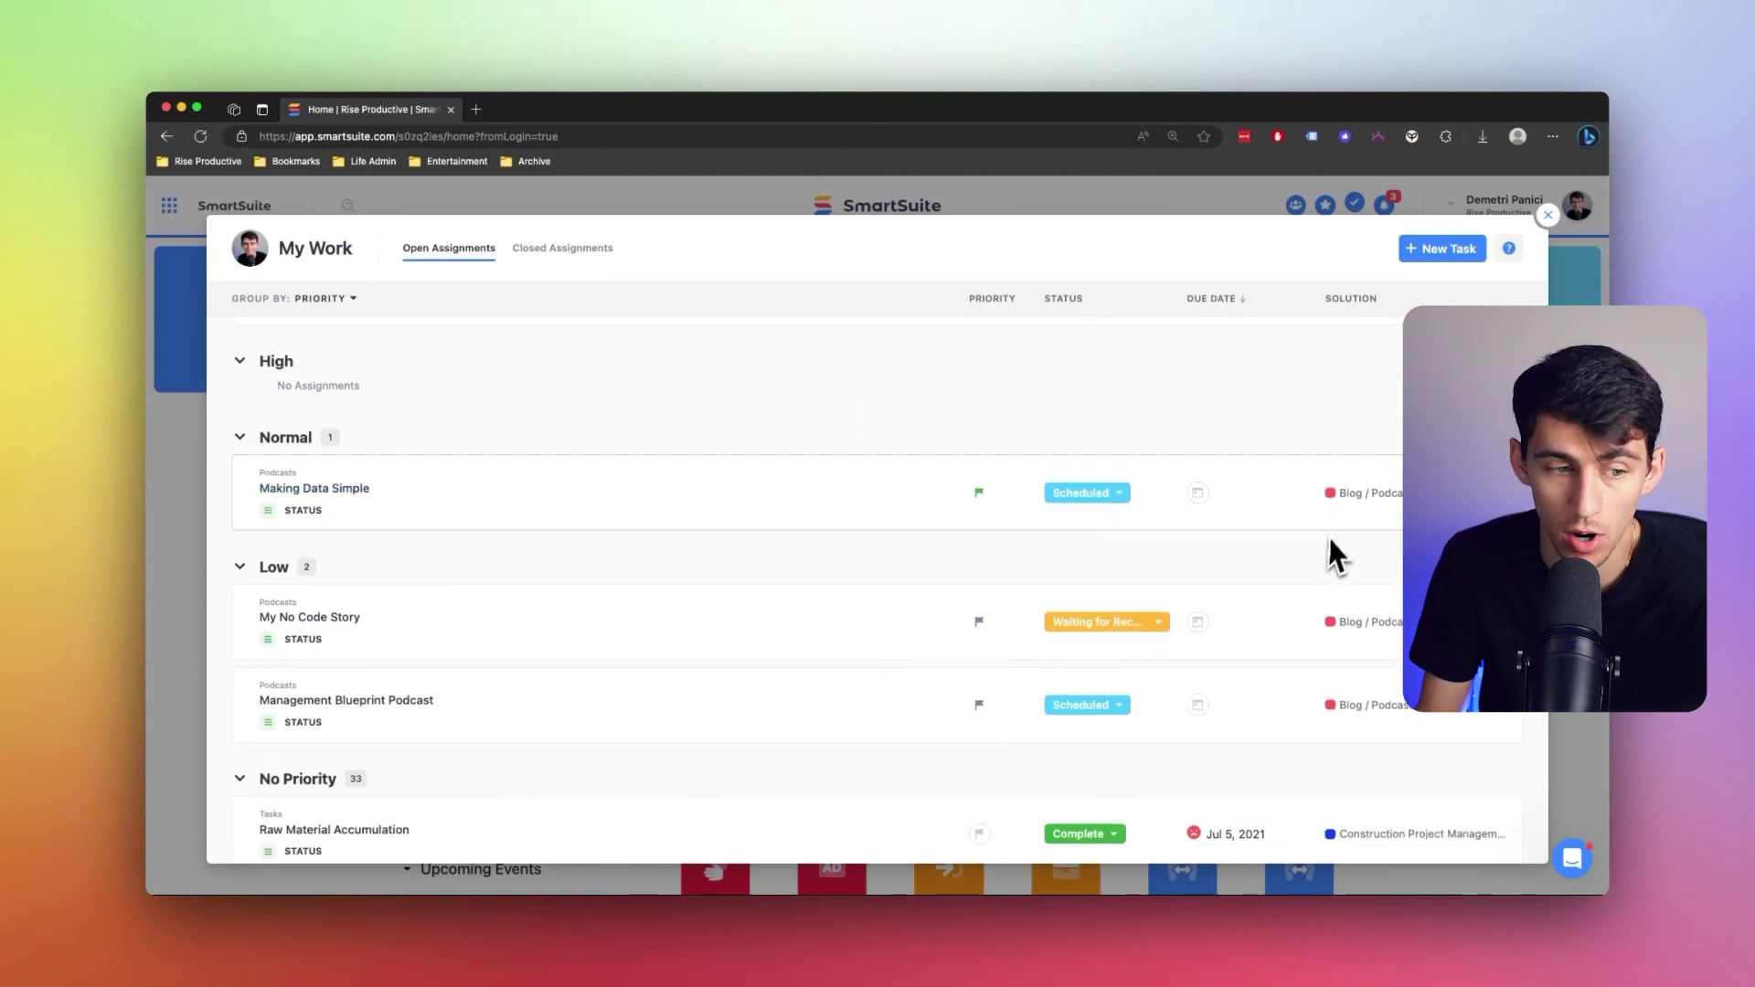
scroll(1315, 546, "down", 3)
scroll(1314, 545, "down", 1)
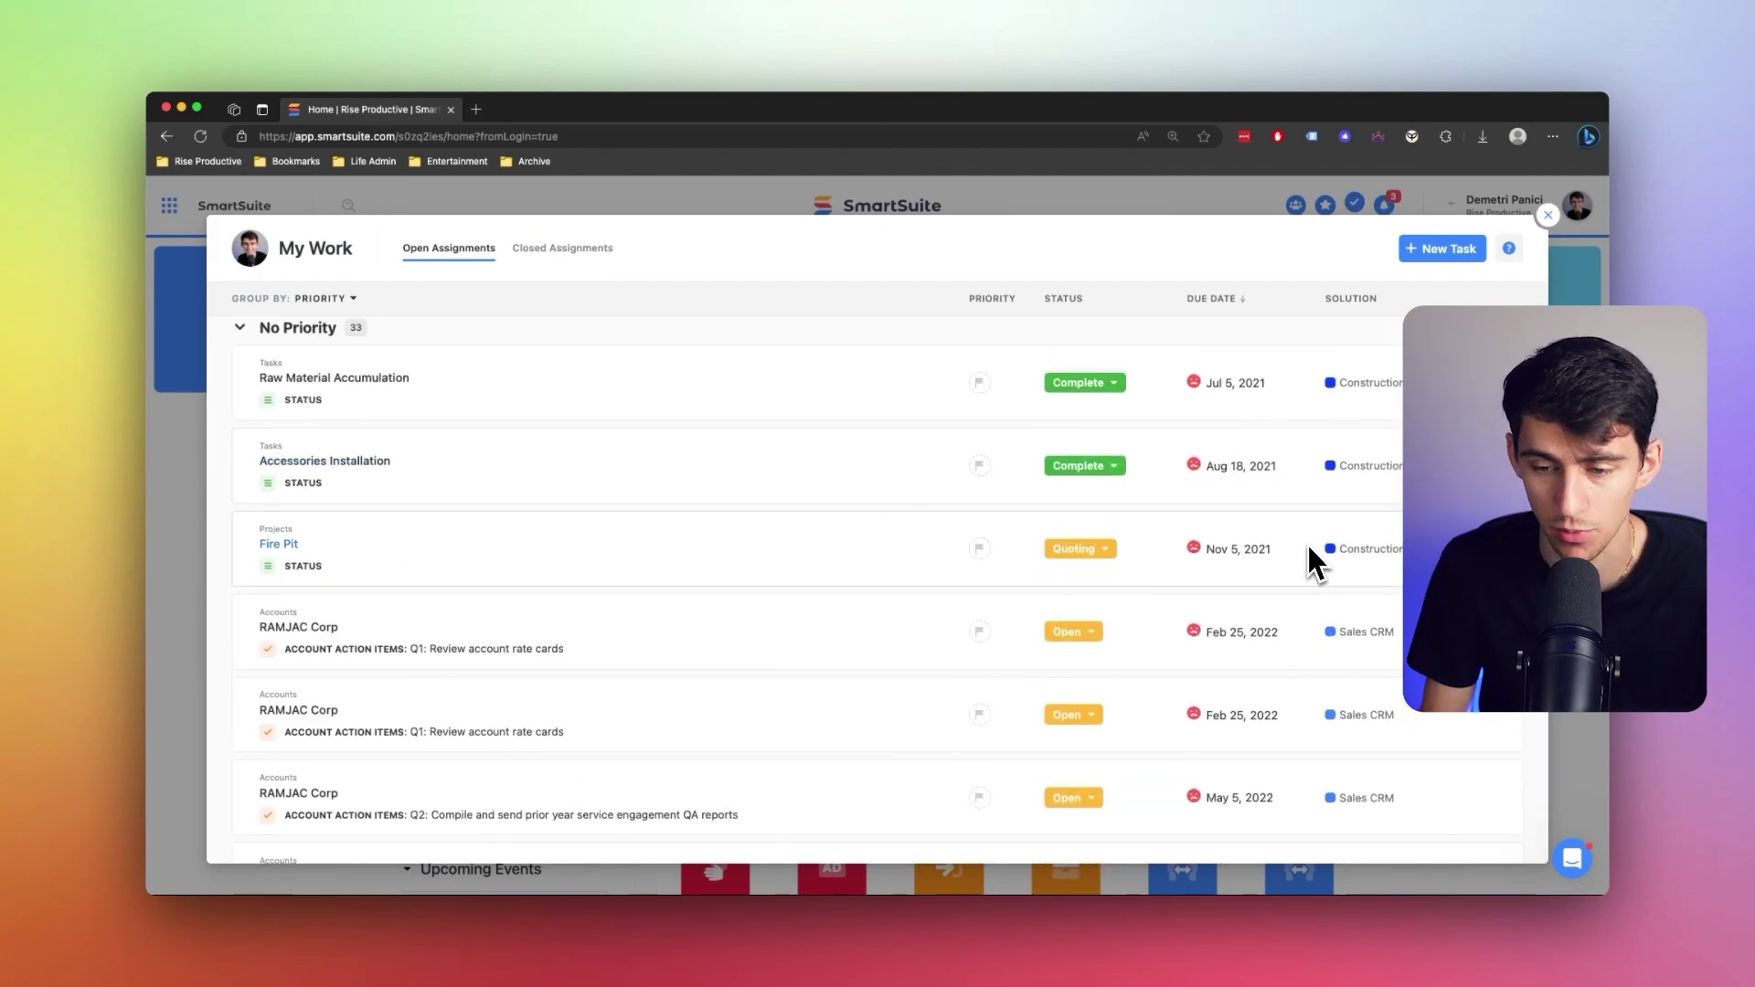
scroll(1304, 542, "up", 5)
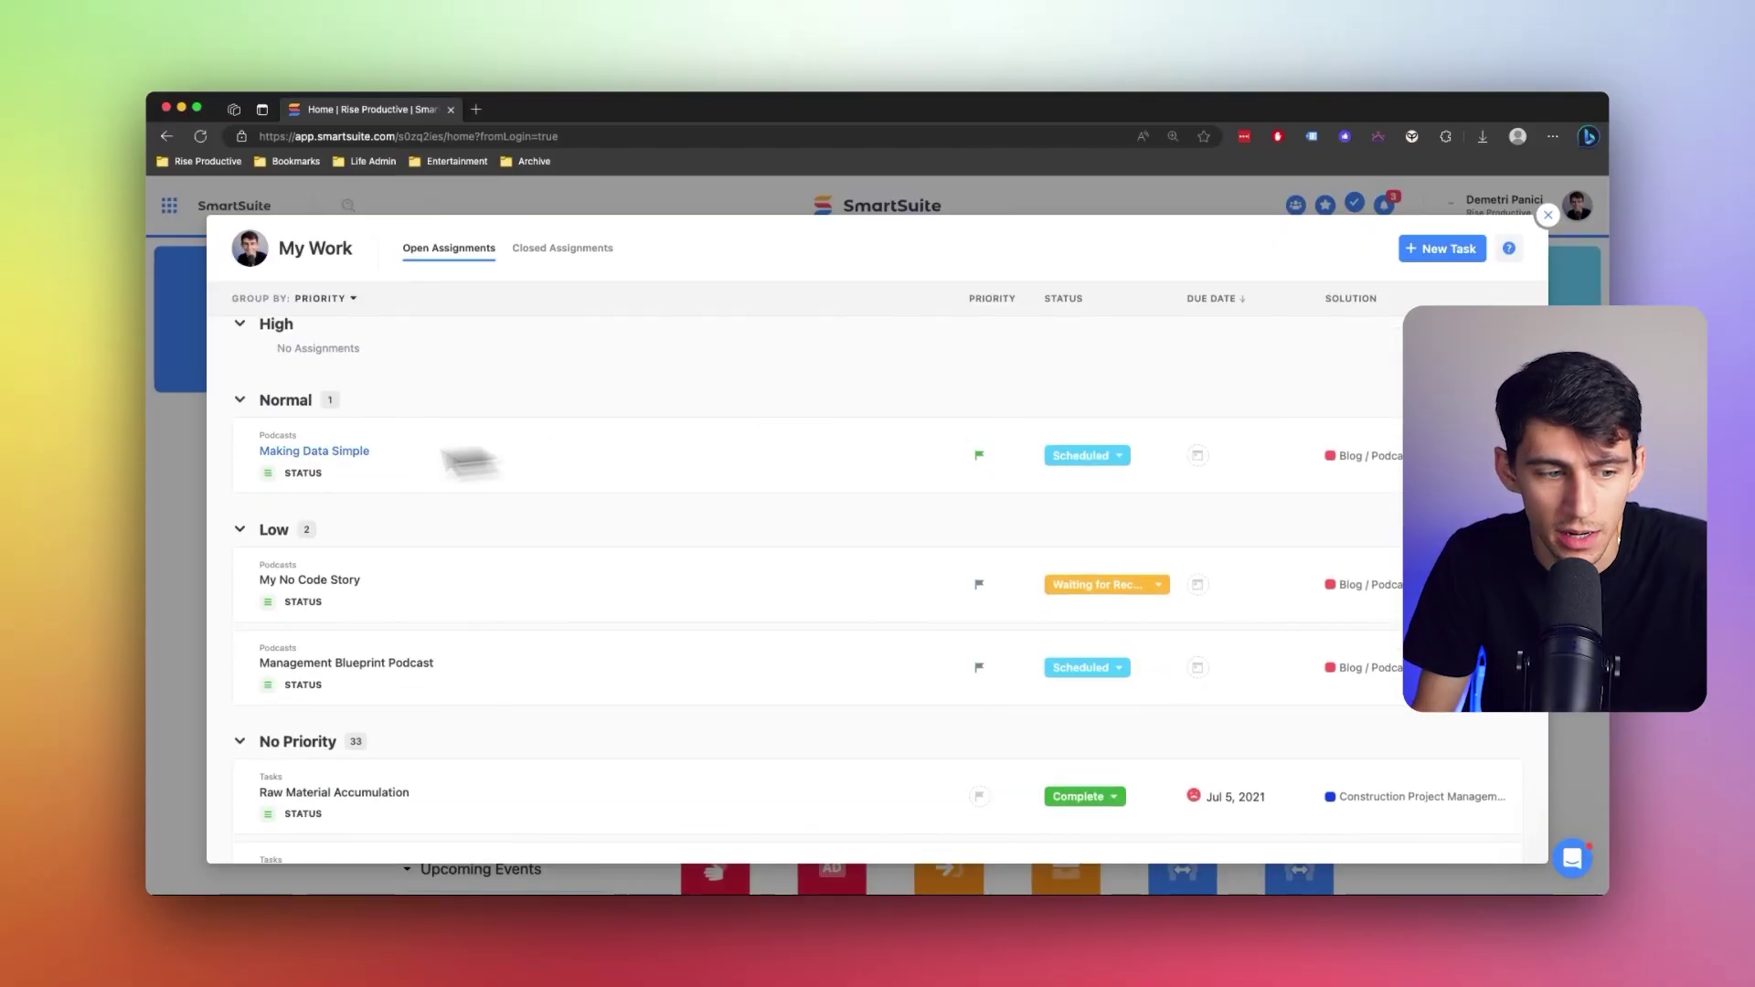
scroll(411, 452, "up", 3)
Clear the My Work grouping, then group assignments by Due Date
left_click(322, 298)
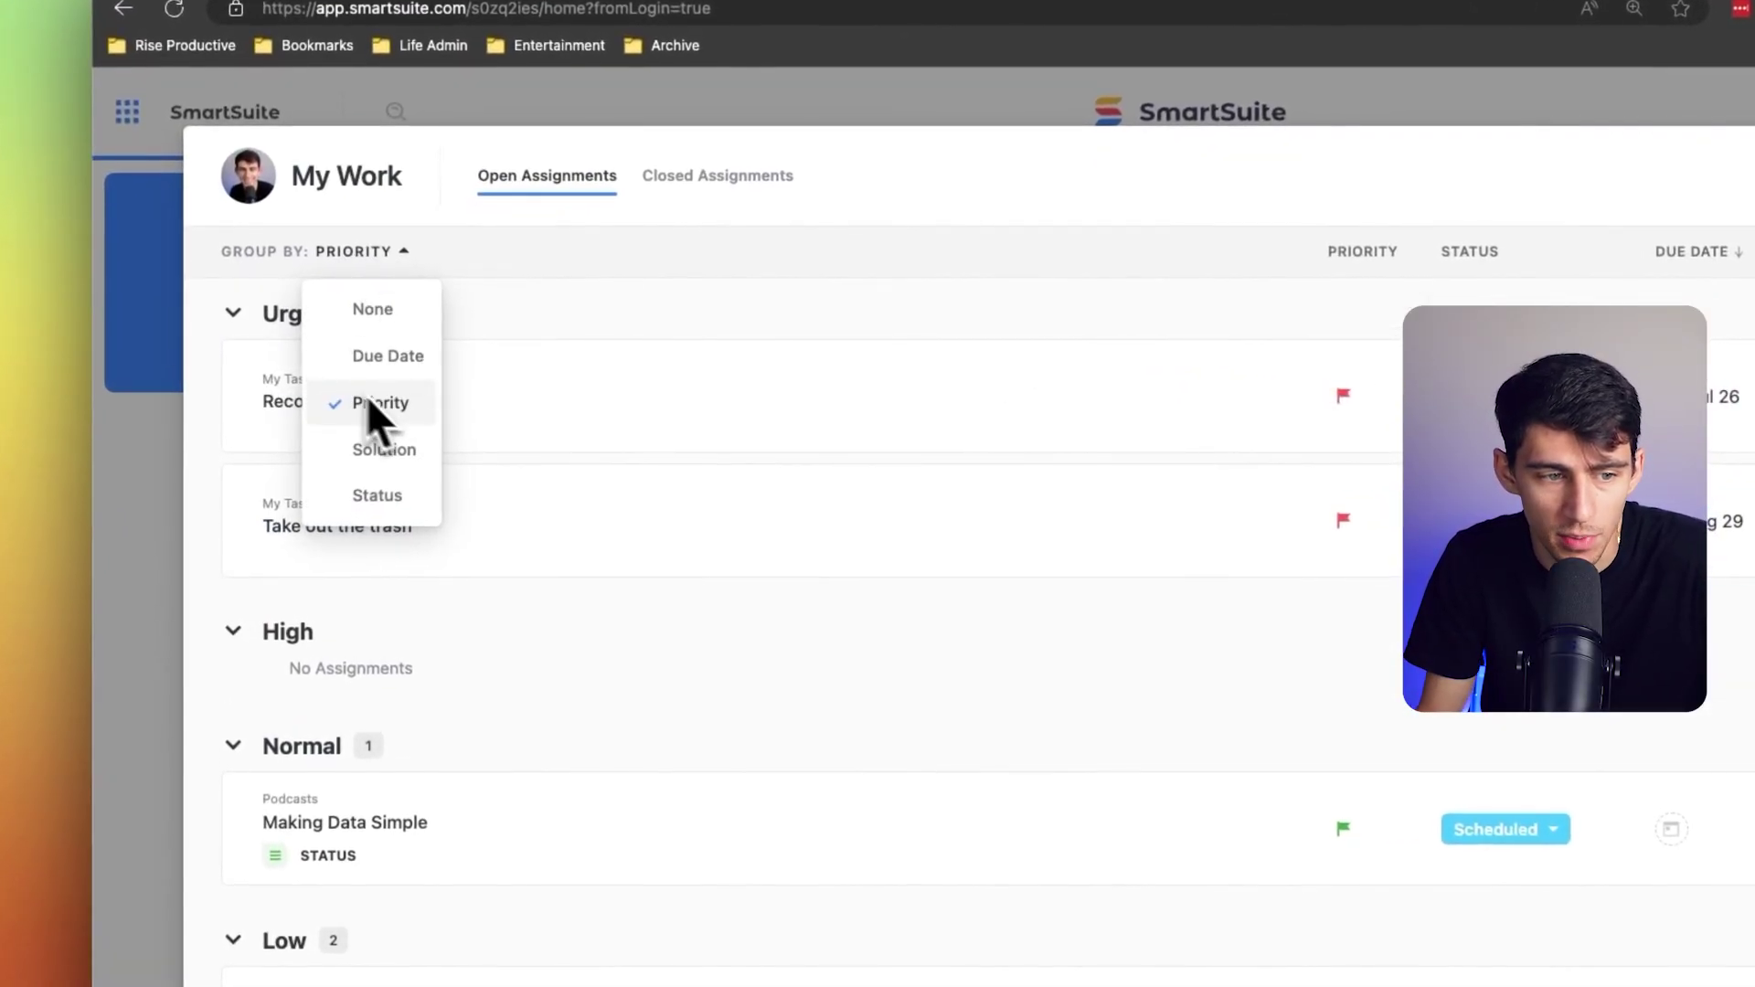
left_click(386, 405)
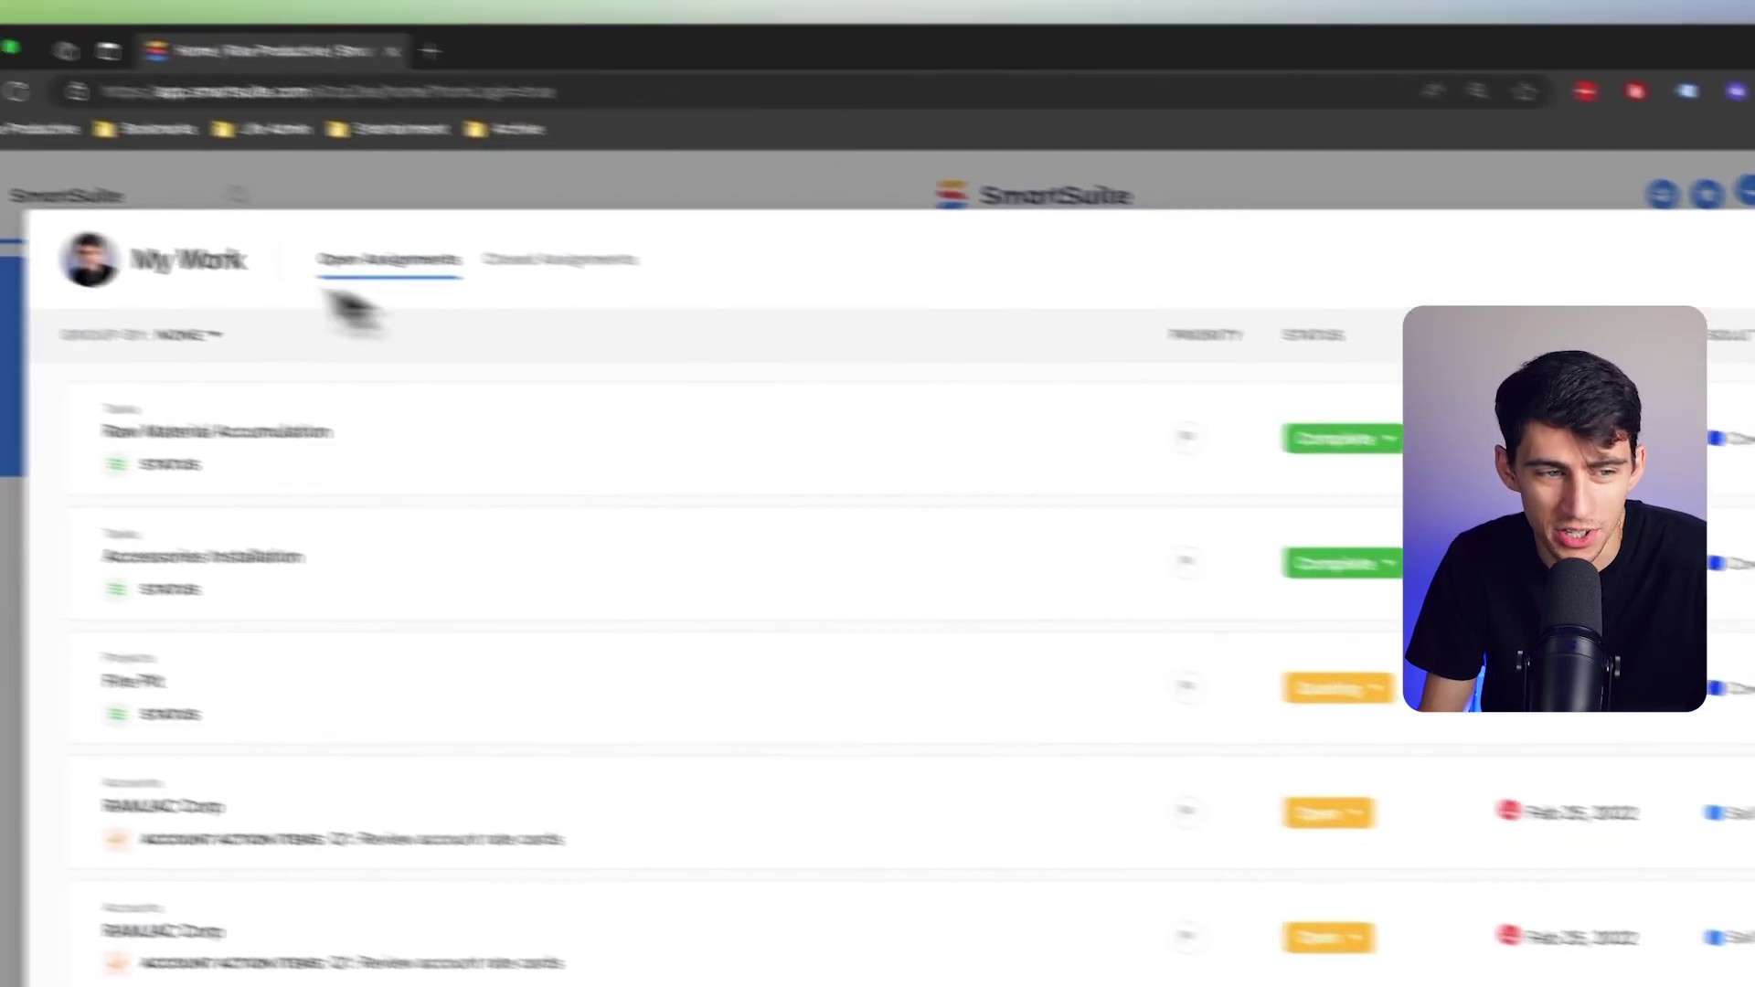
left_click(354, 368)
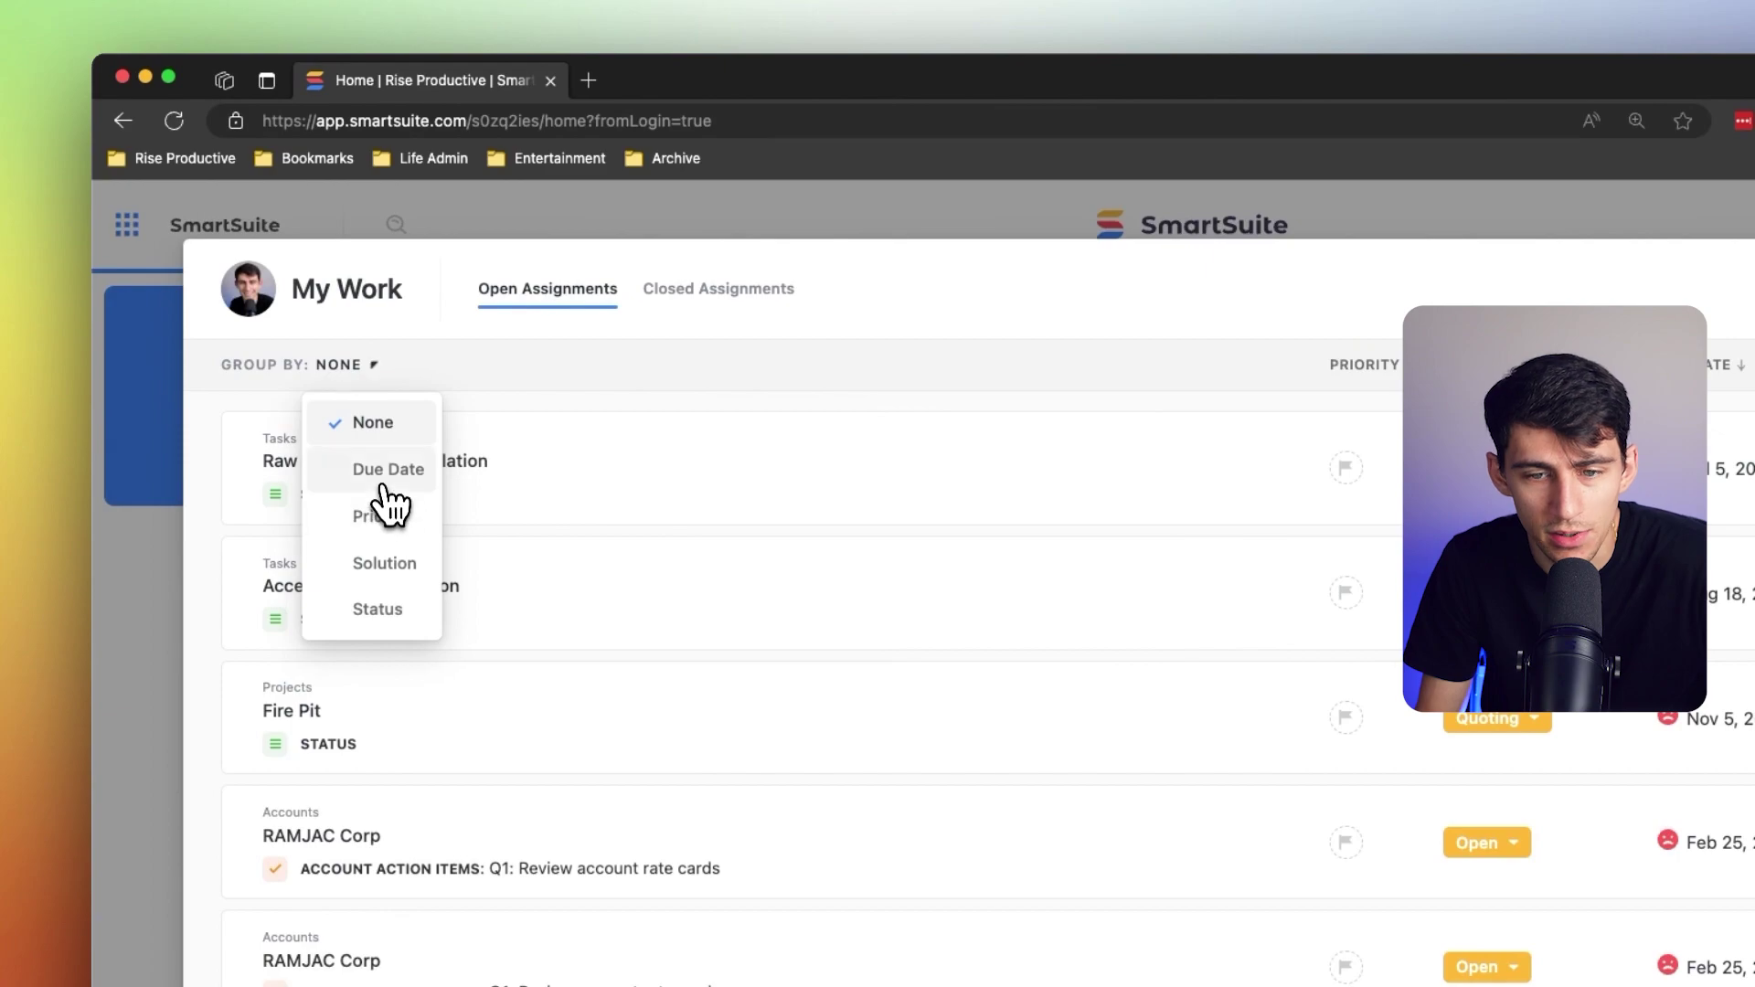
left_click(390, 473)
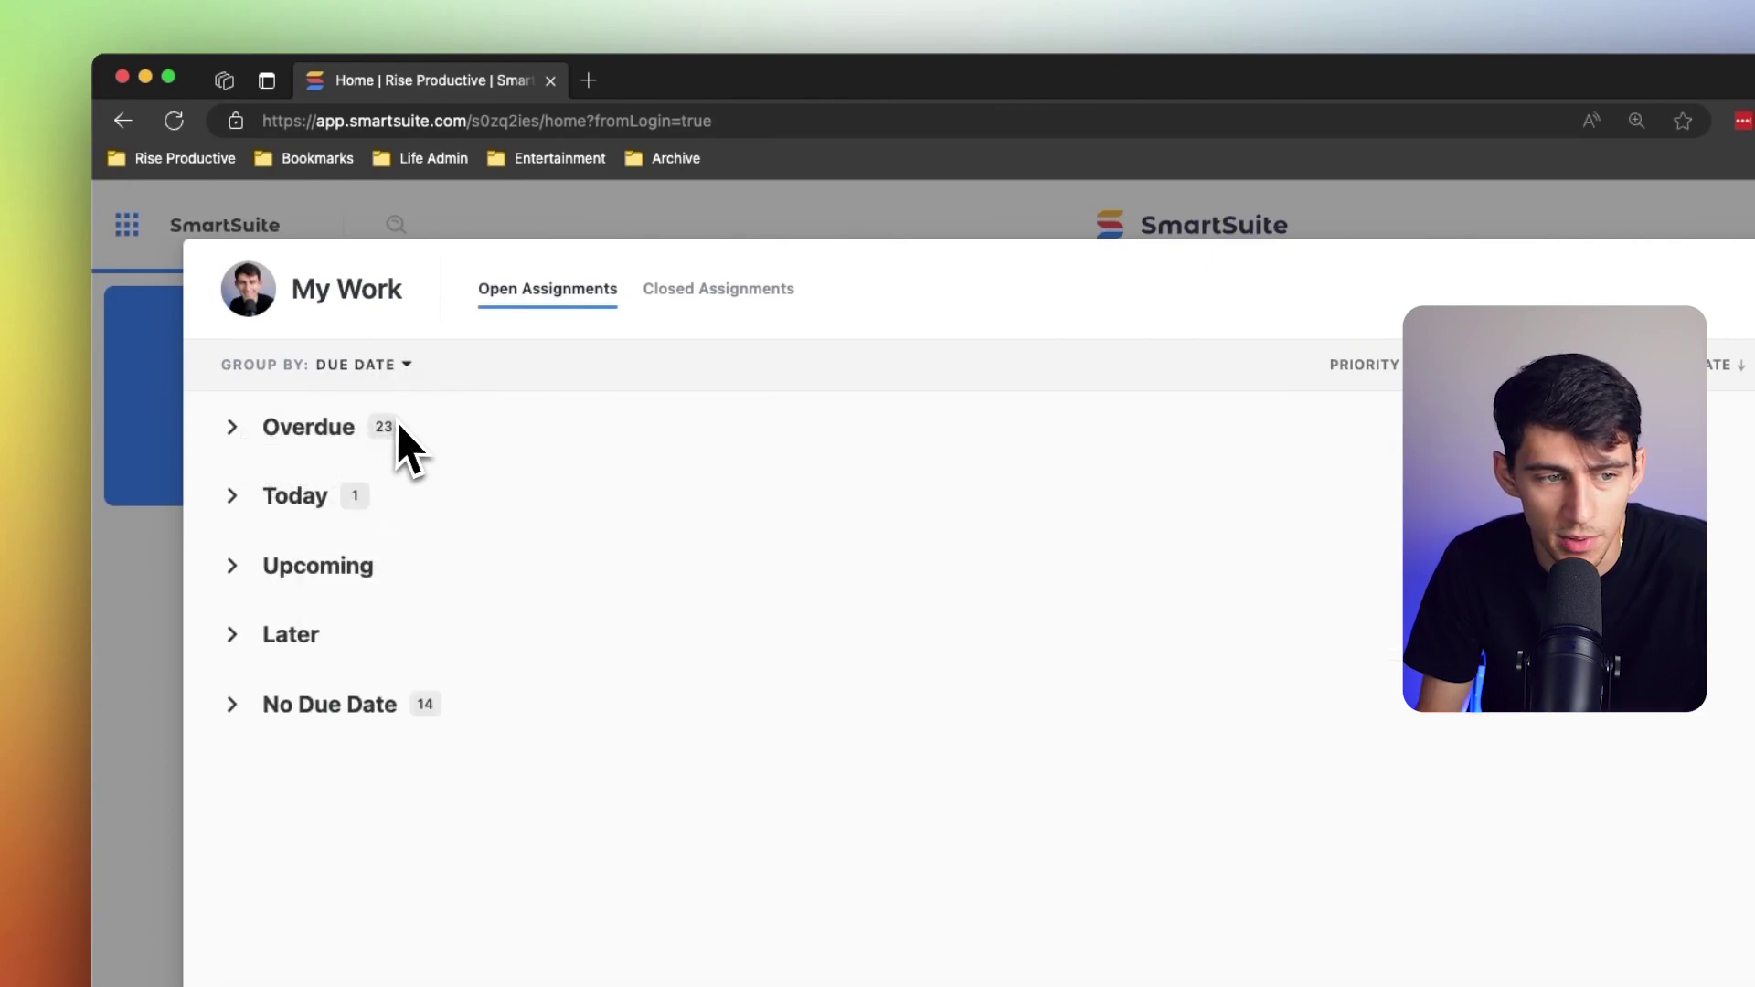
Expand the Overdue, Later and Upcoming groups and start rescheduling the upcoming task
left_click(230, 426)
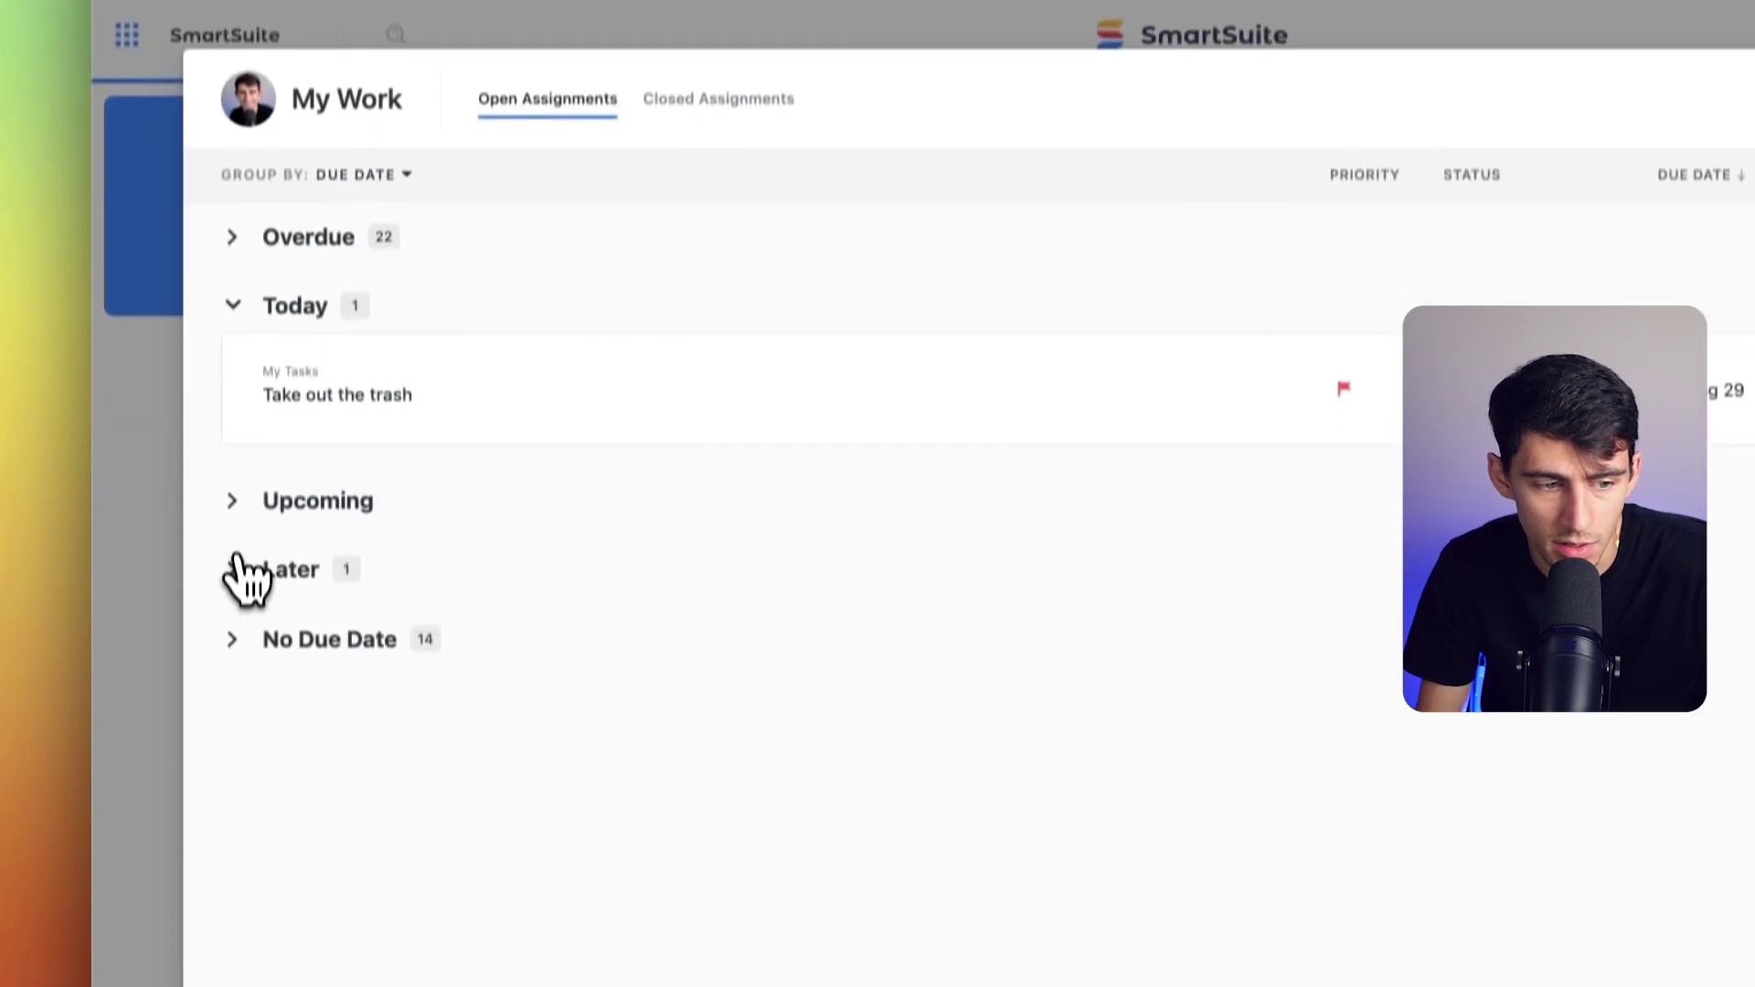
left_click(232, 733)
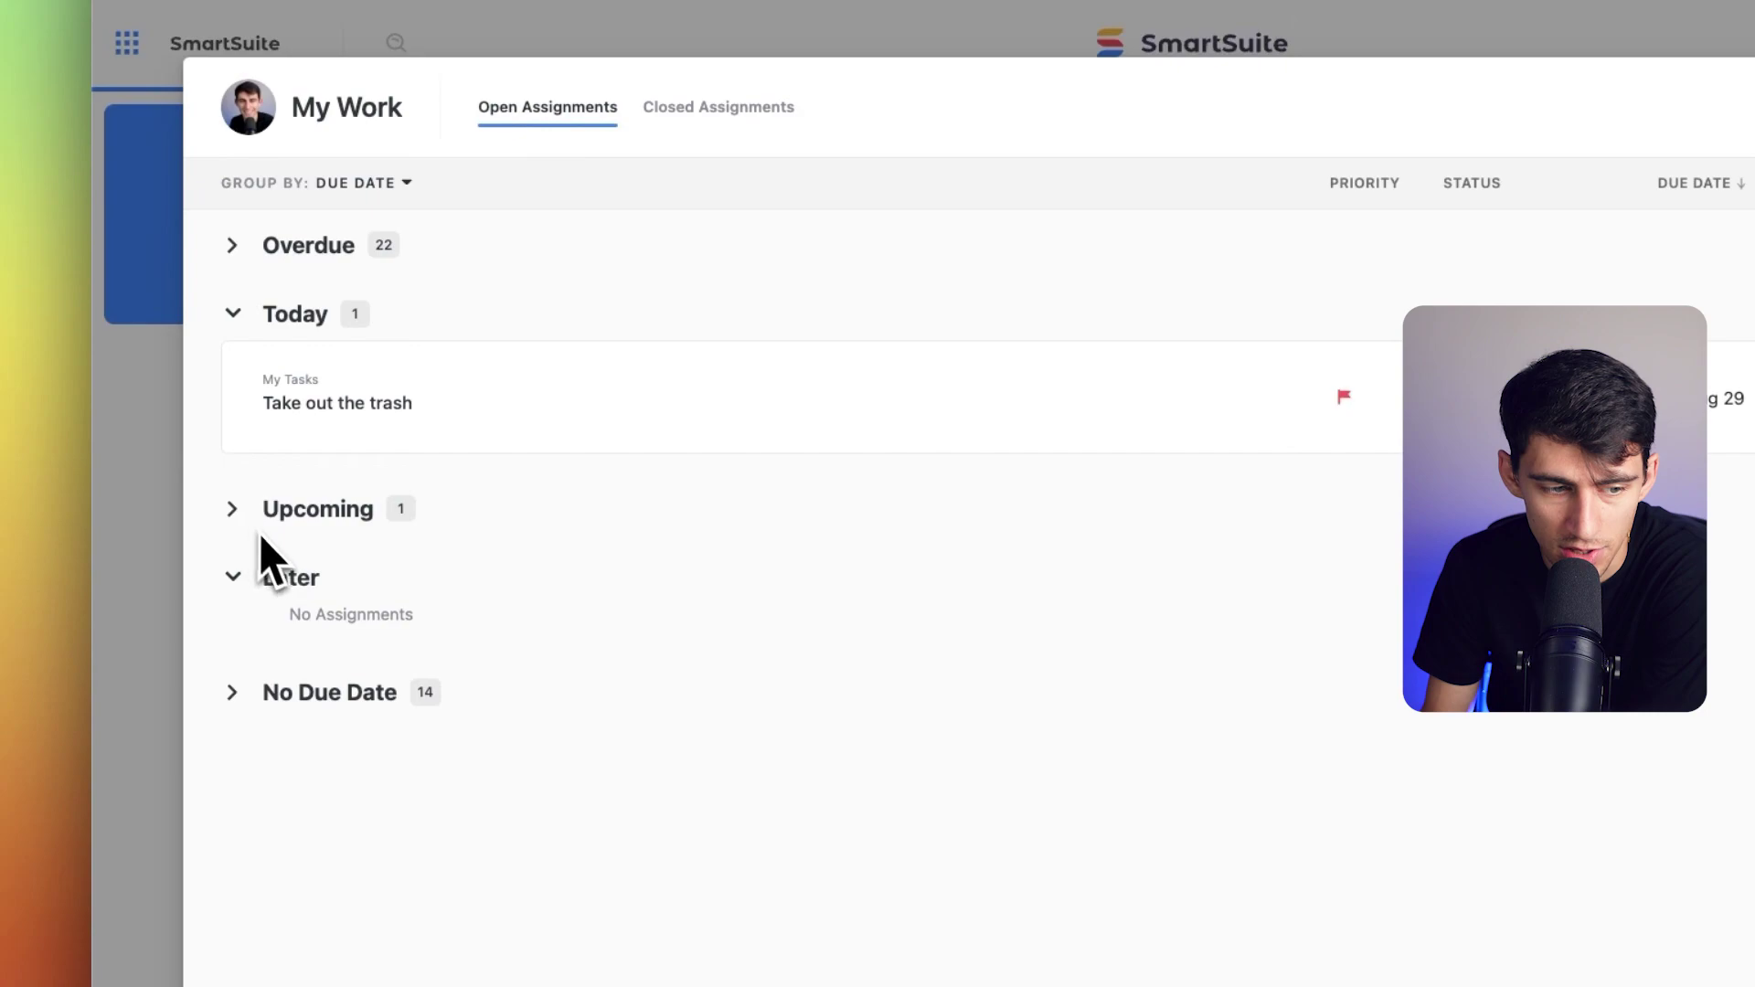
left_click(245, 511)
left_click(1158, 466)
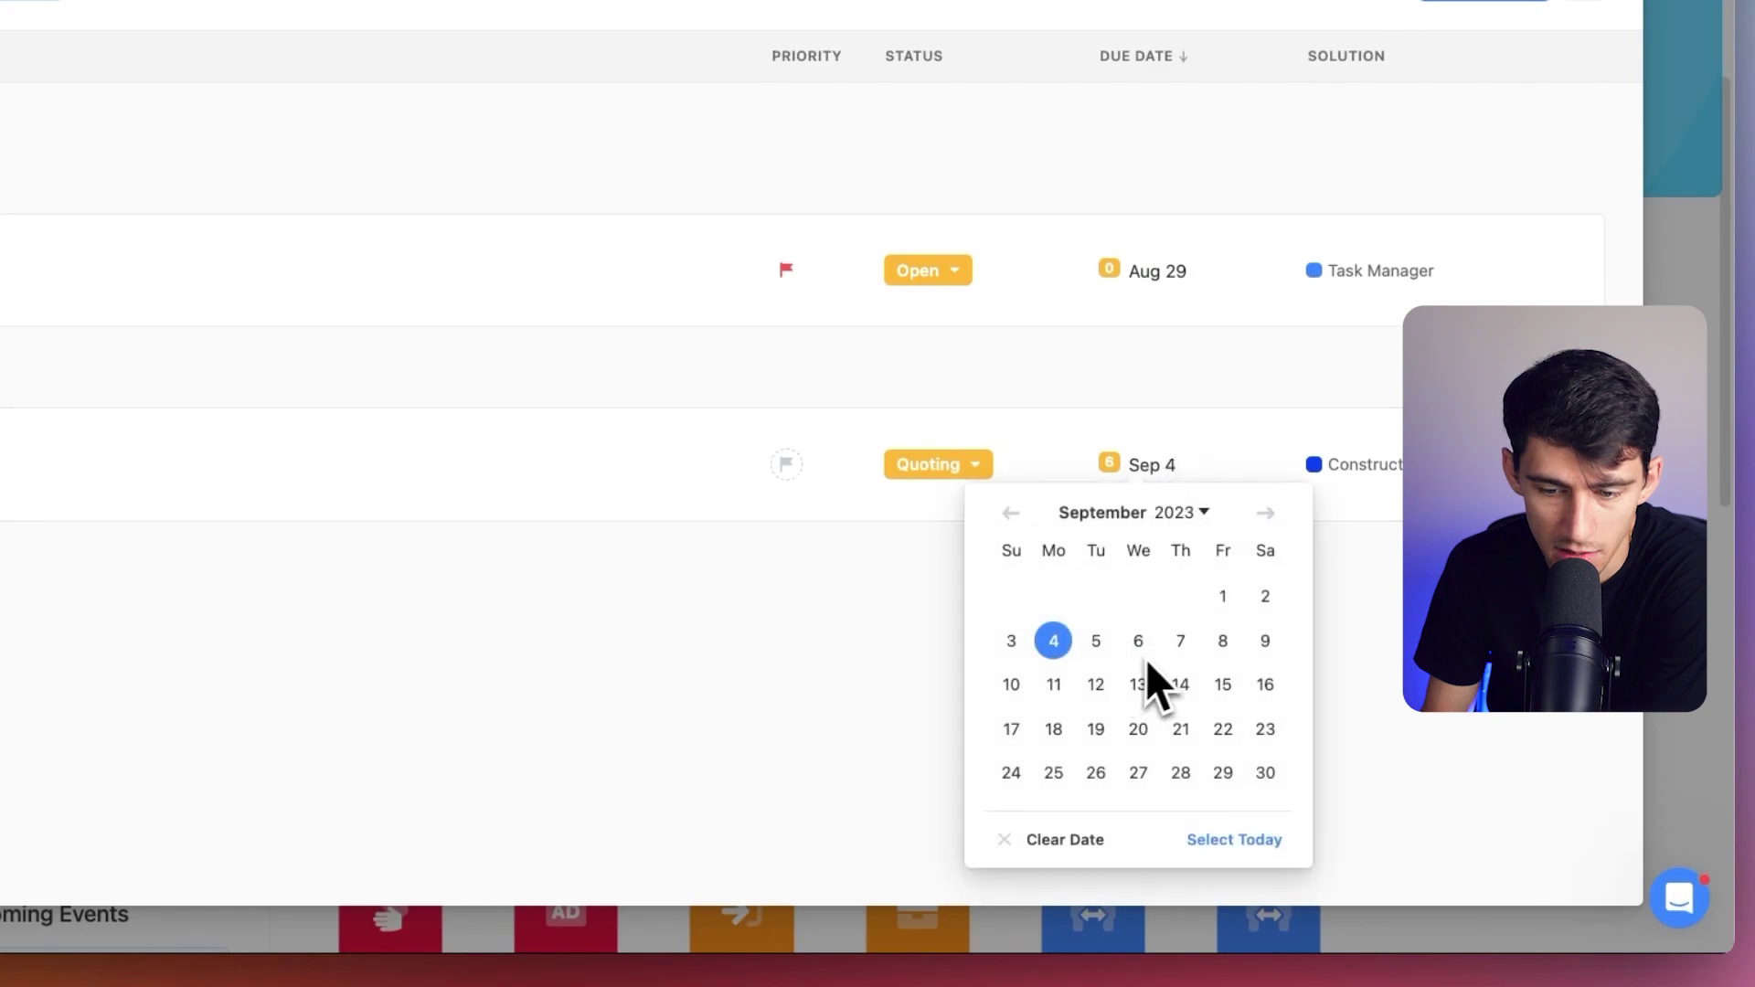
Move the upcoming Fire Pit task to Sep 7 and expand the No Due Date group
left_click(1179, 641)
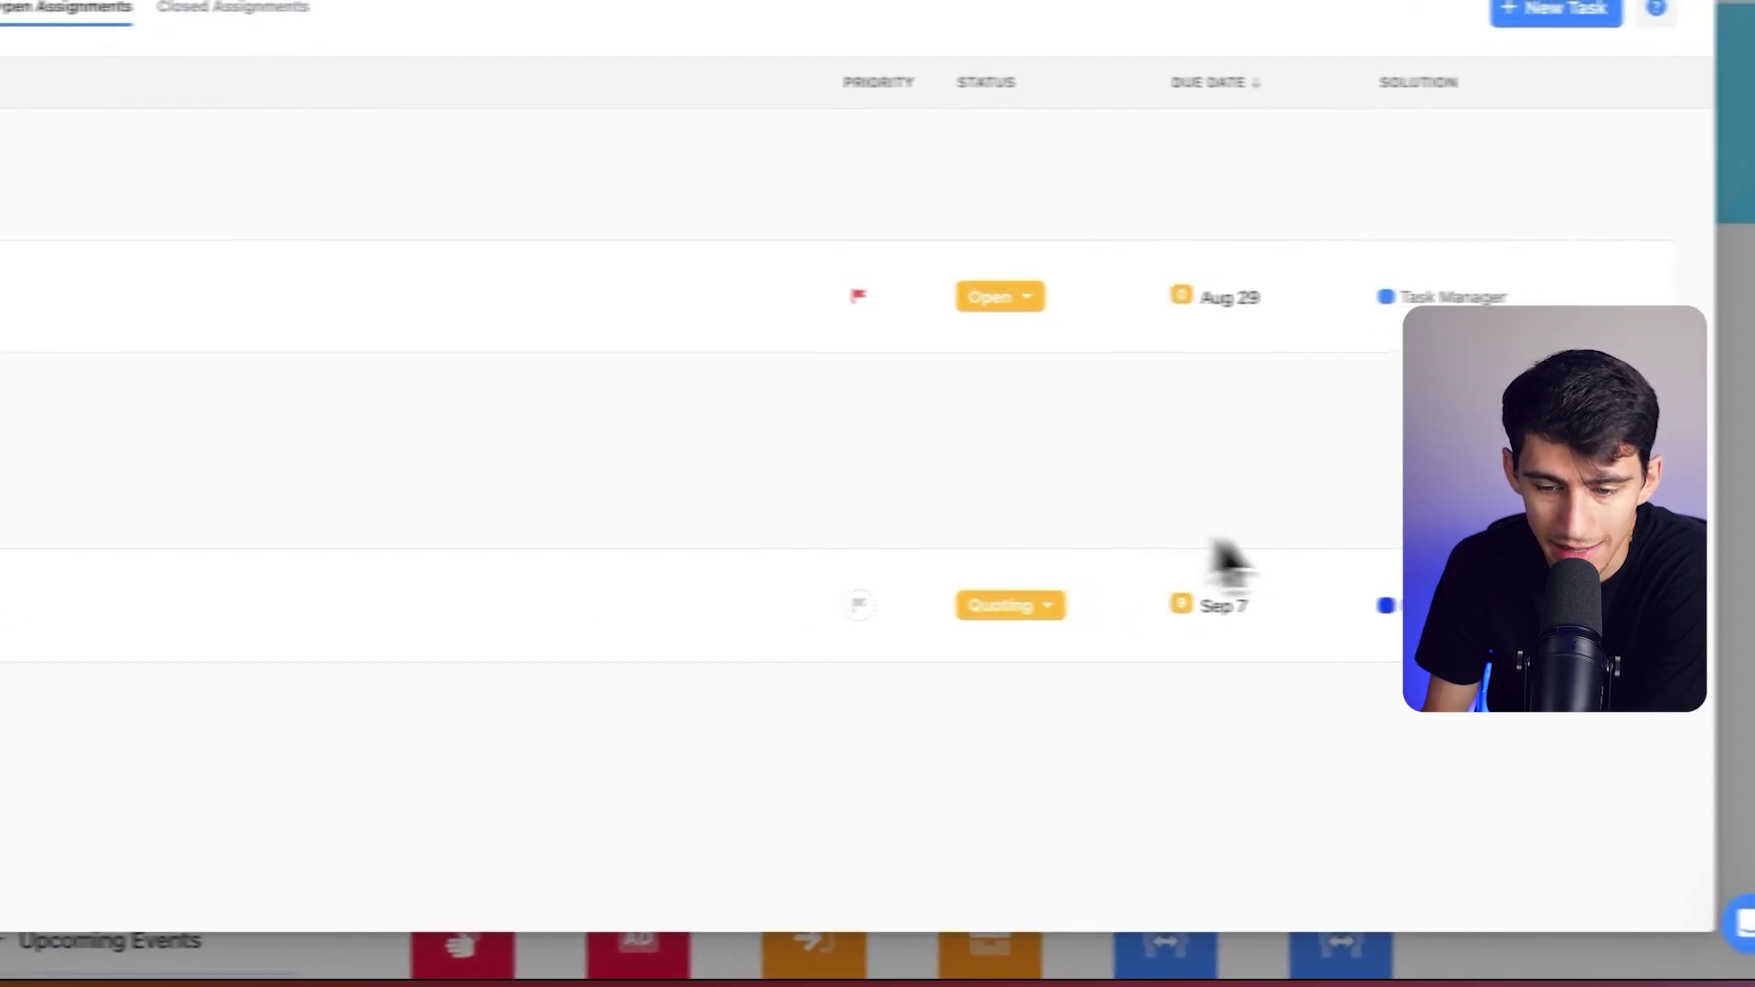
left_click(200, 685)
scroll(837, 507, "down", 5)
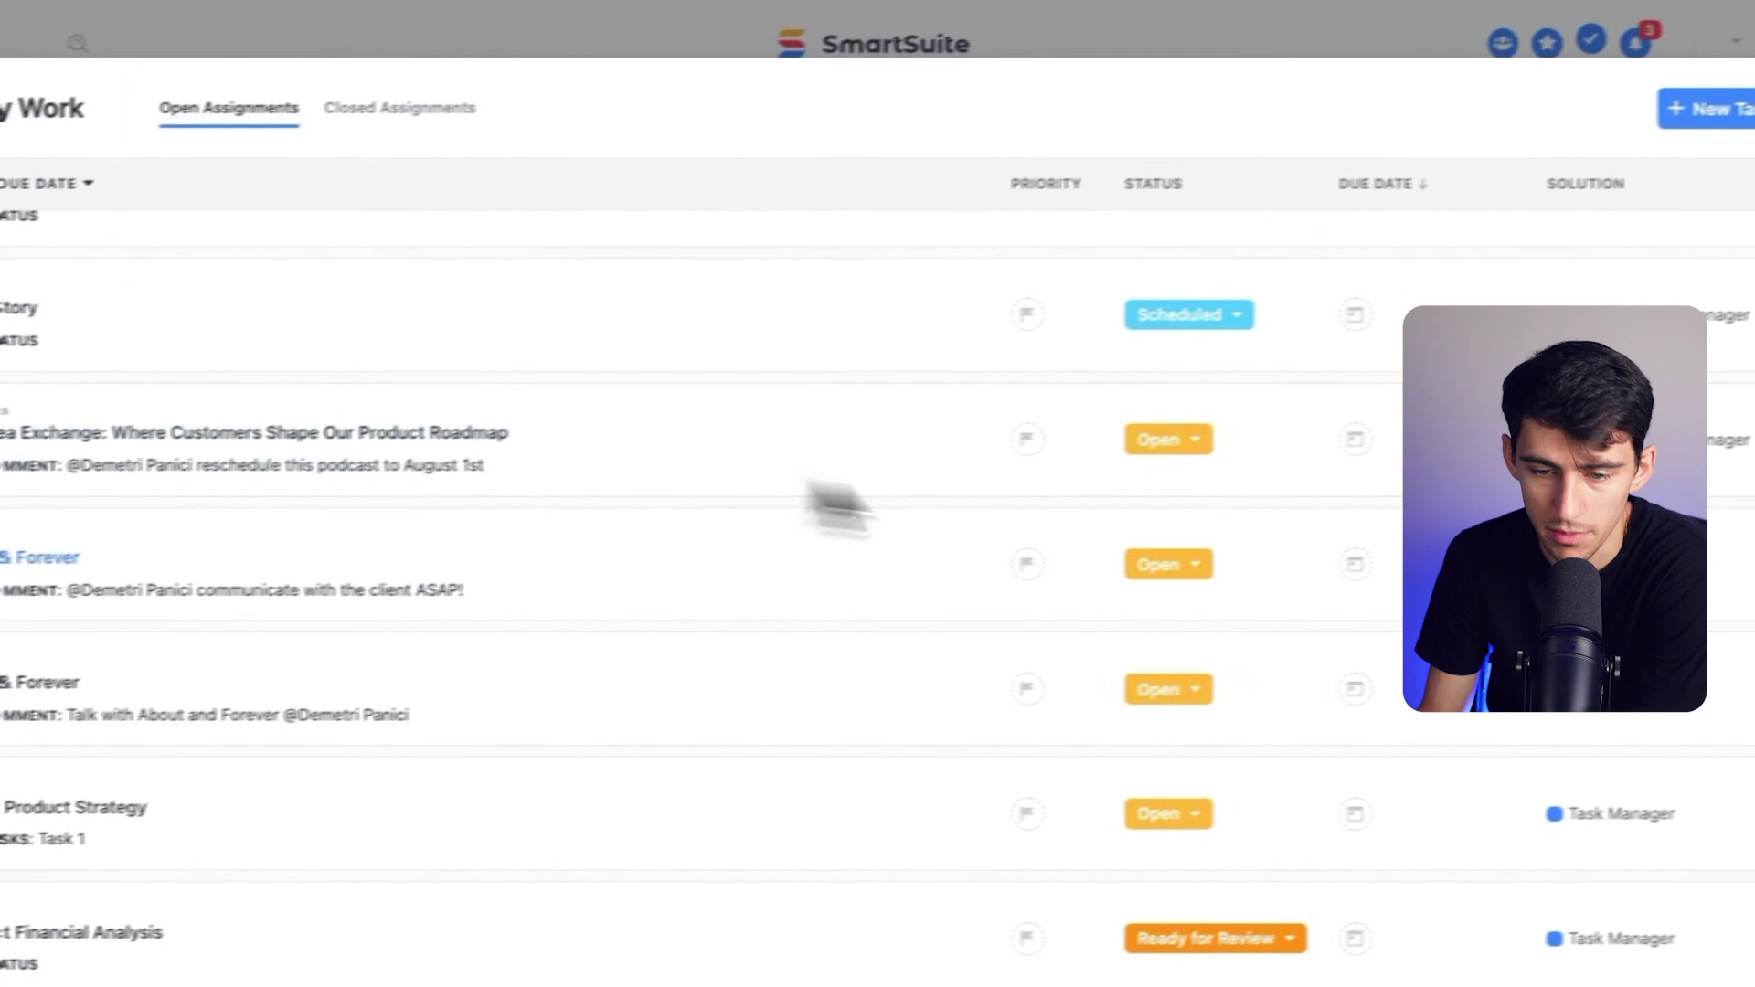
scroll(672, 466, "up", 5)
left_click(336, 397)
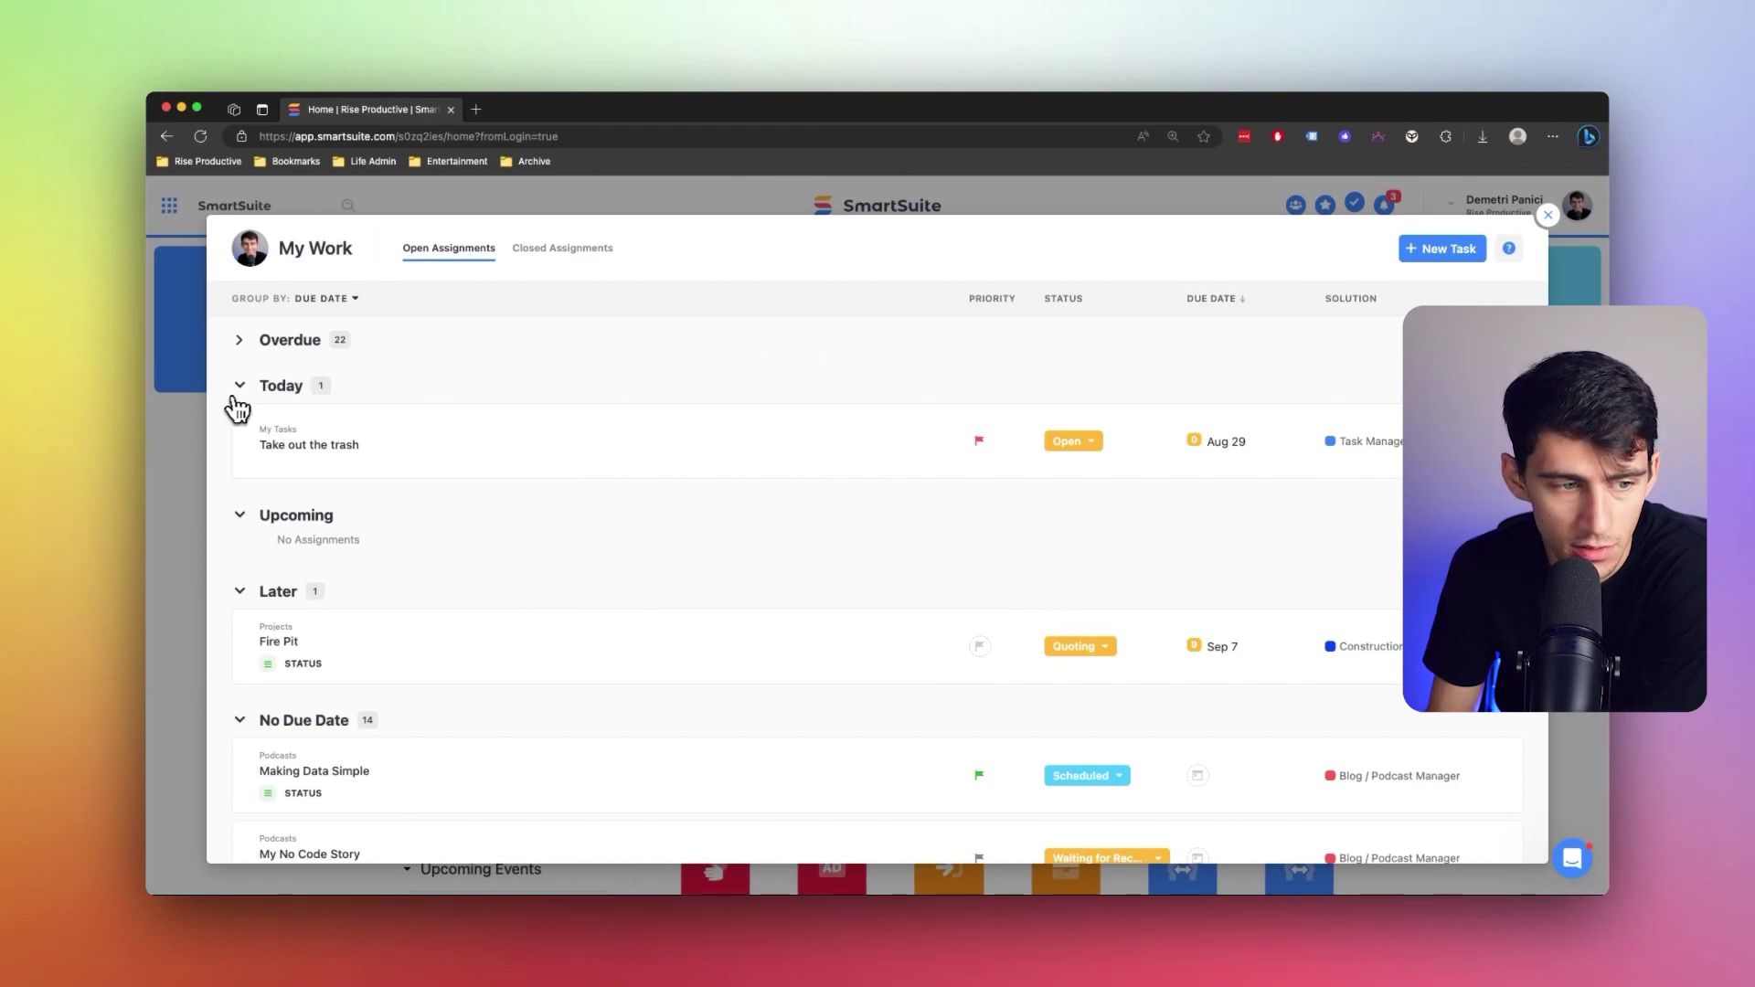
Group My Work by Solution and expand the Agency Accounts group
left_click(329, 298)
left_click(340, 433)
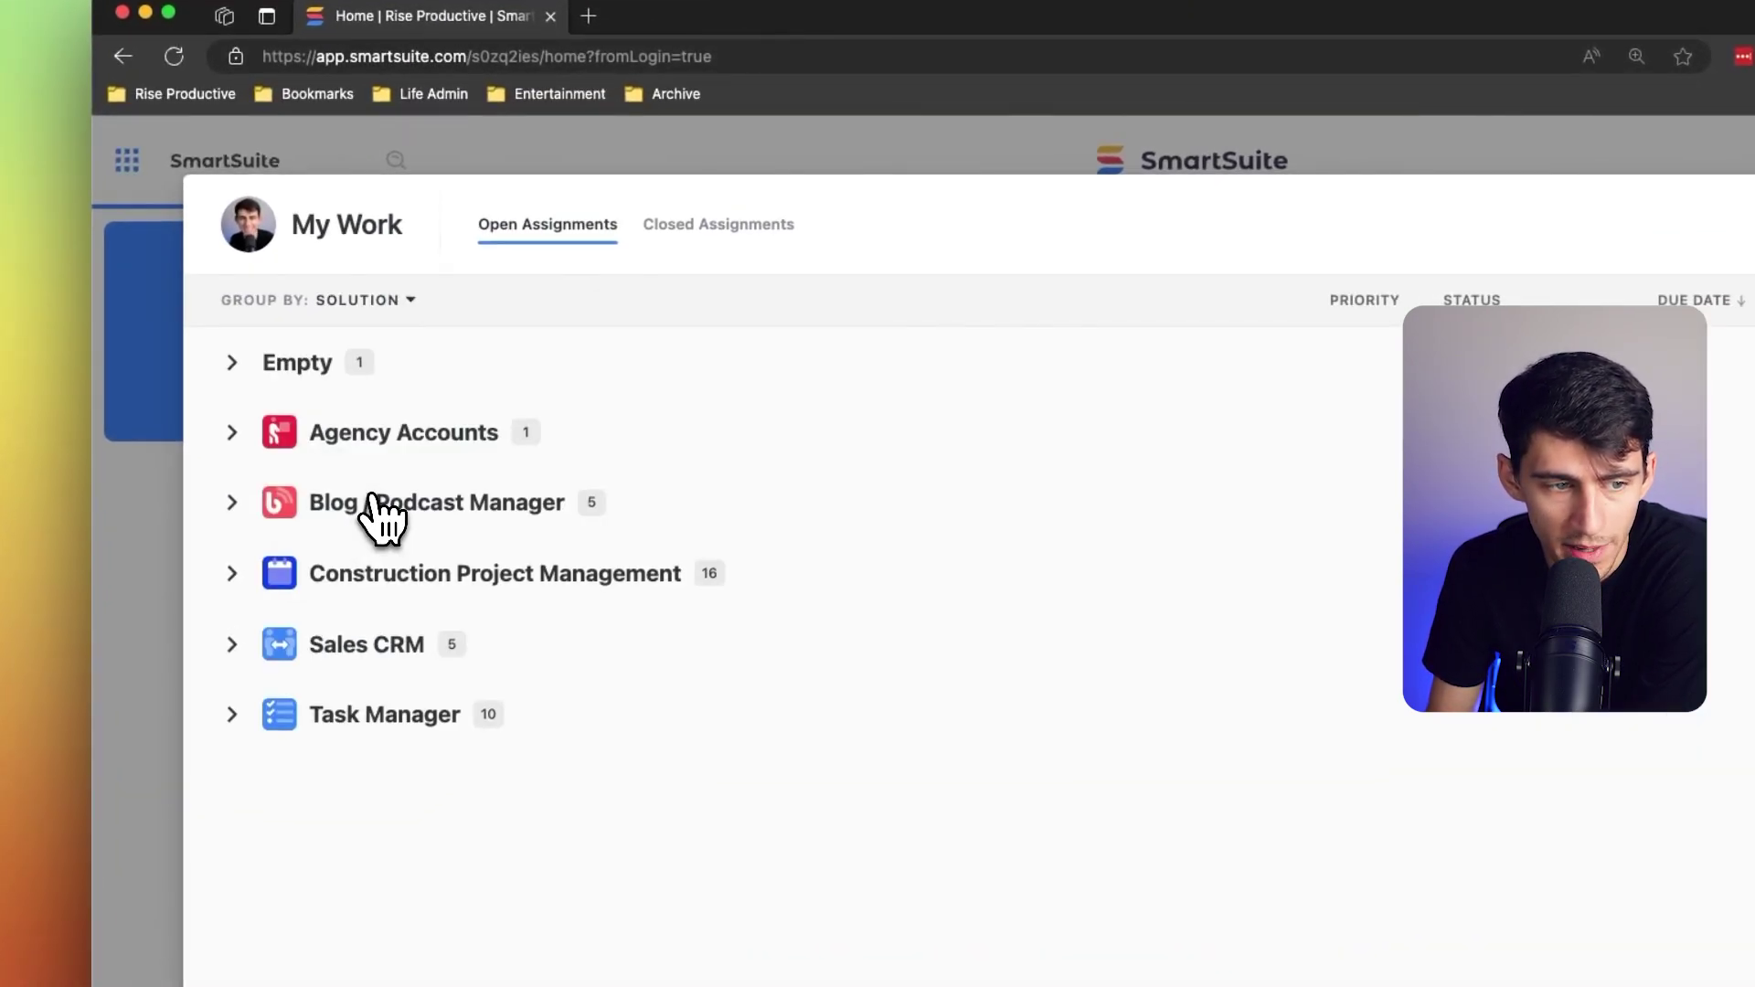
left_click(234, 436)
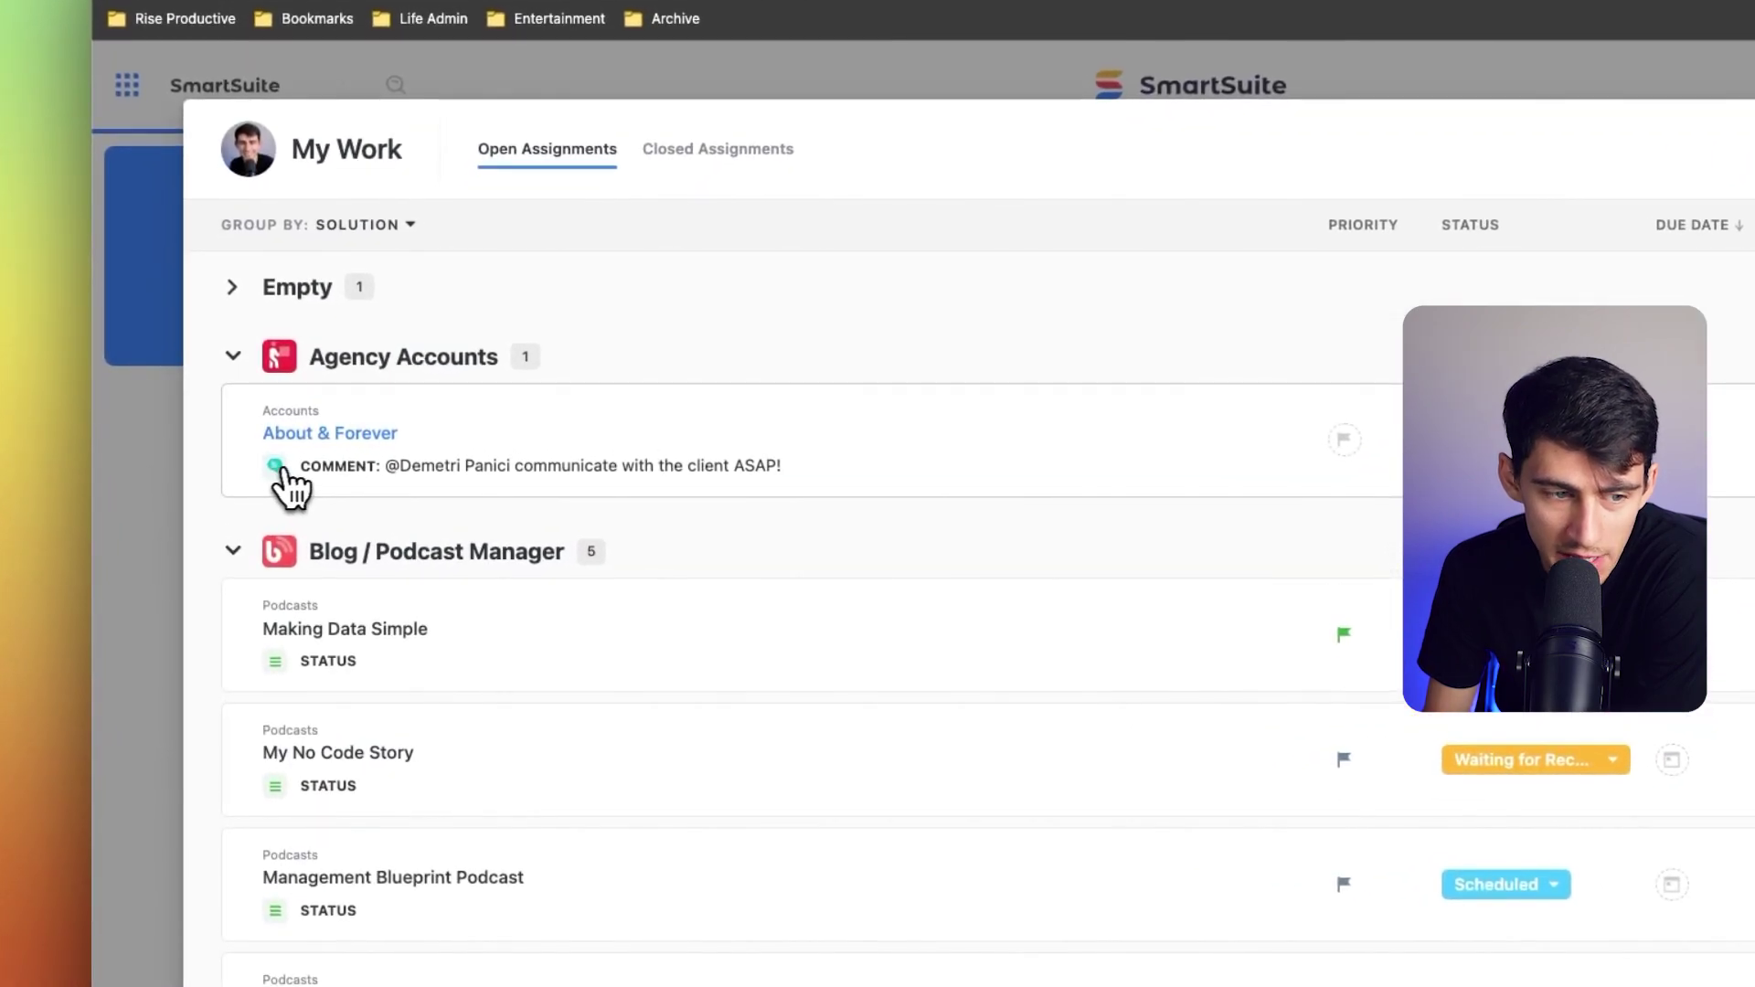
View the About & Forever and My No Code Story records, then expand Sales CRM
left_click(811, 490)
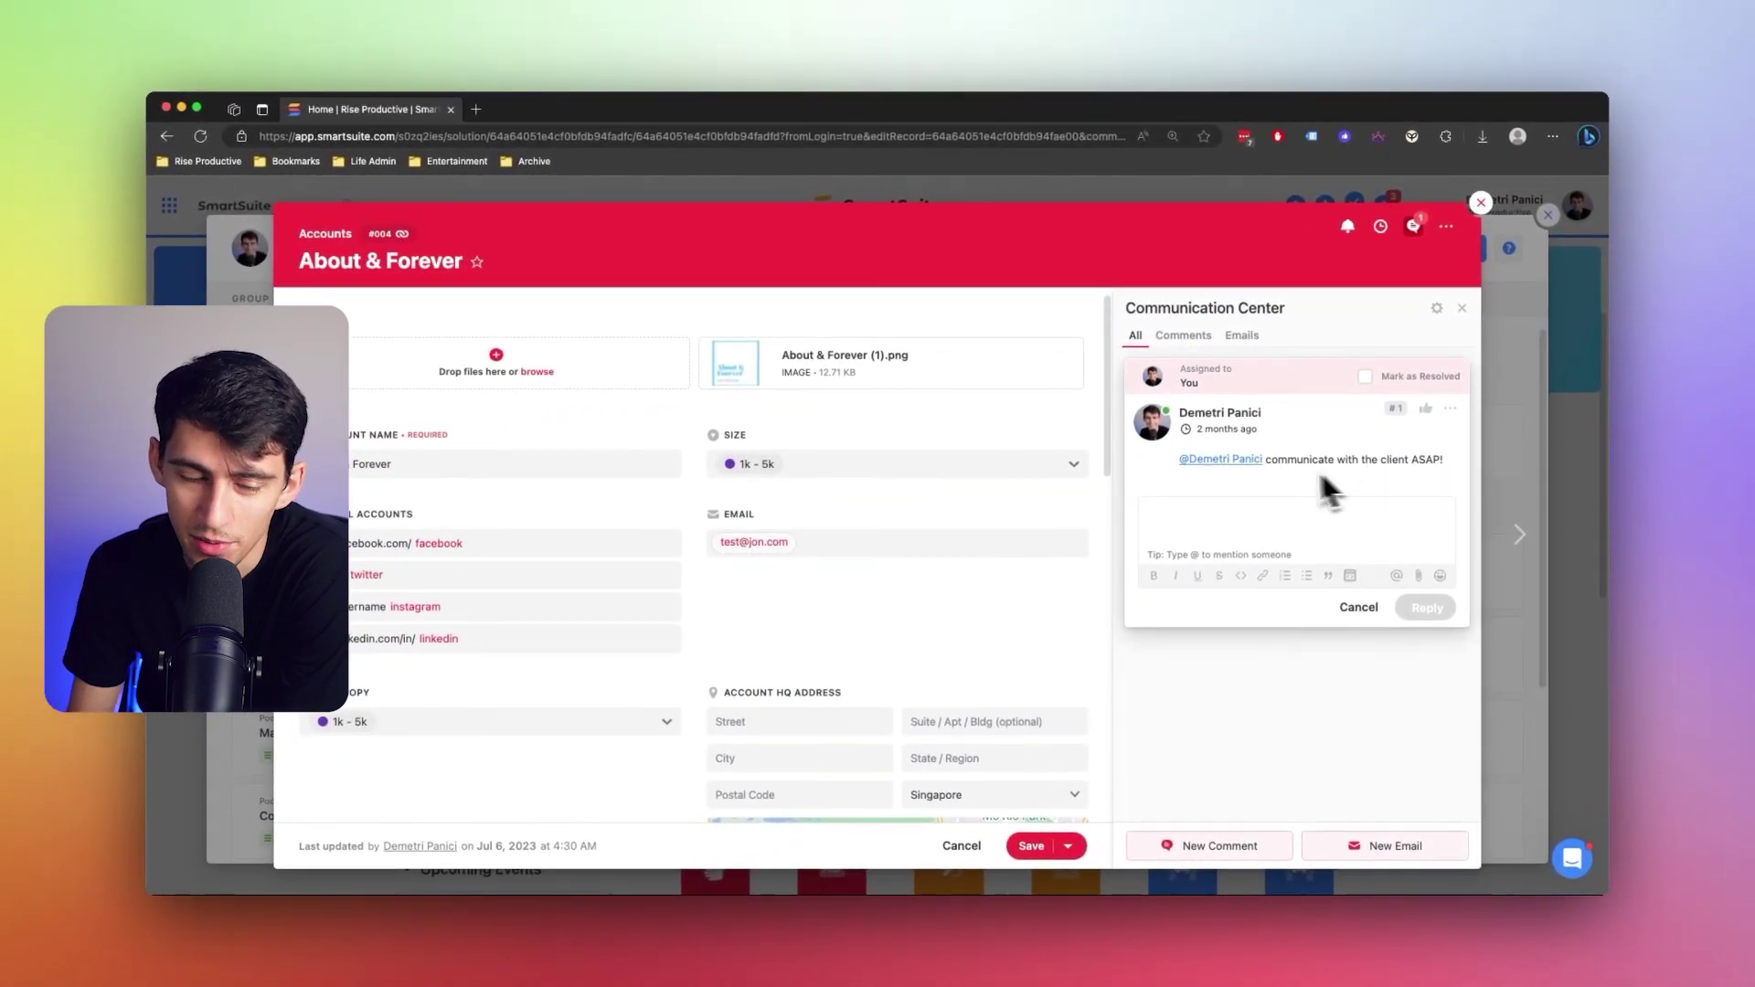
left_click(1478, 205)
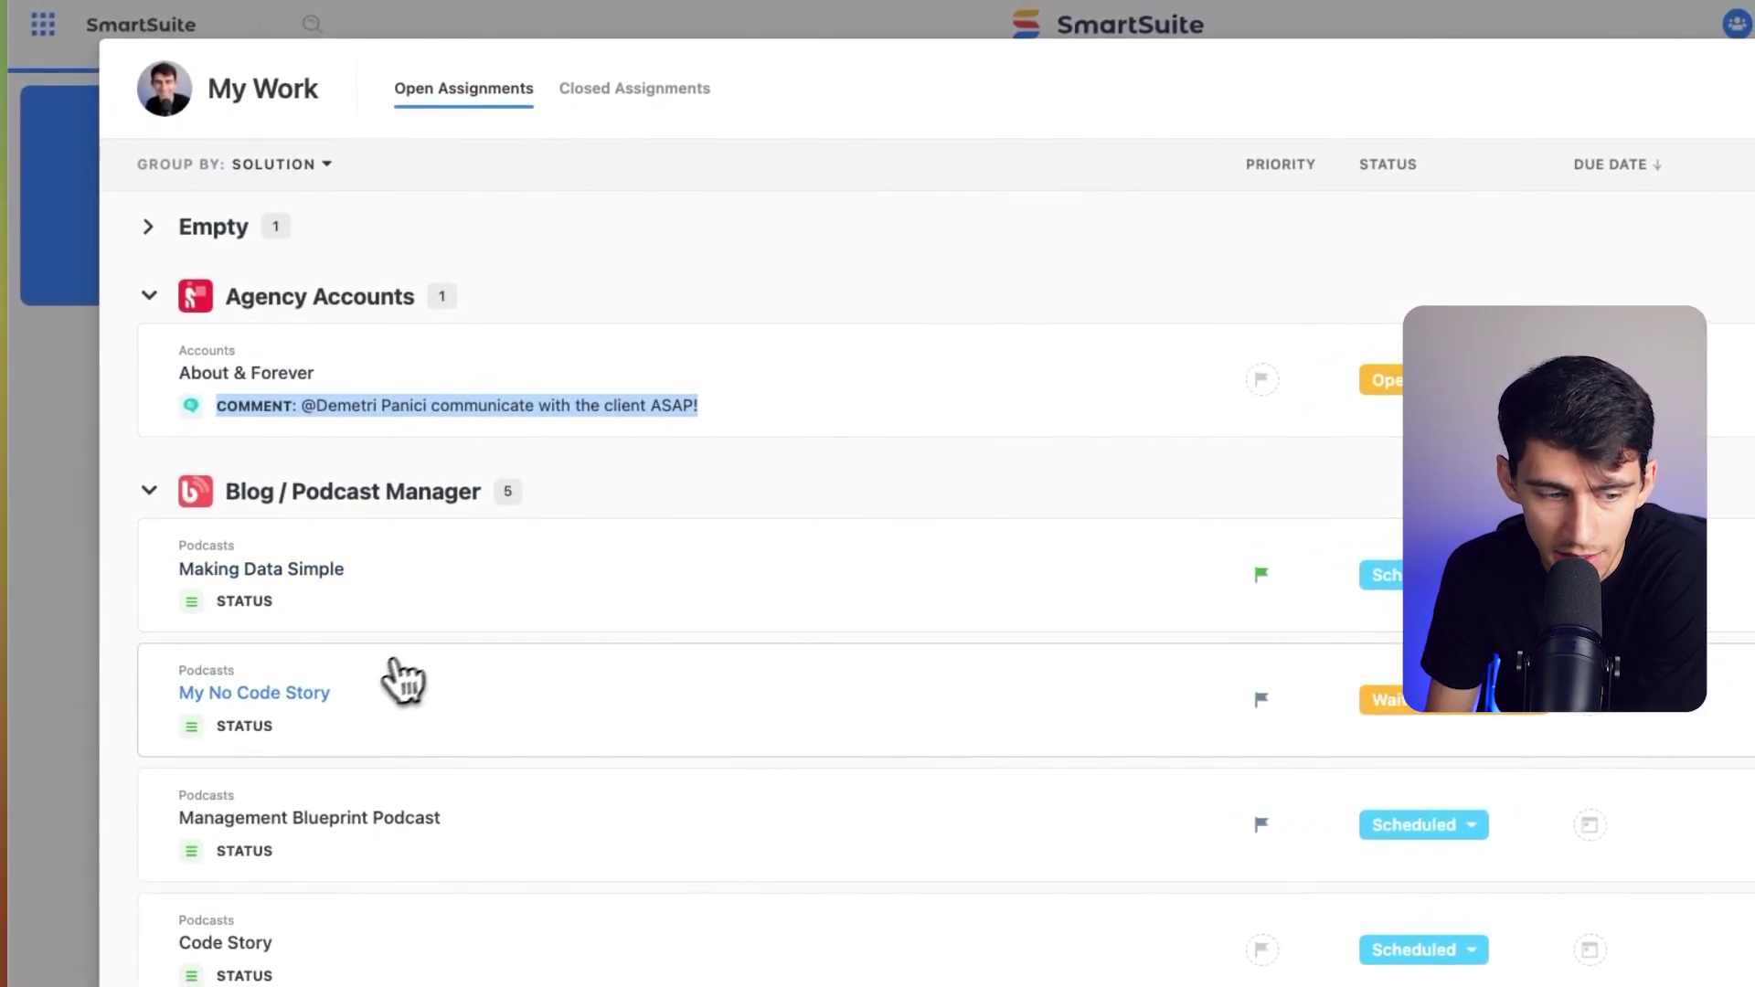
left_click(380, 696)
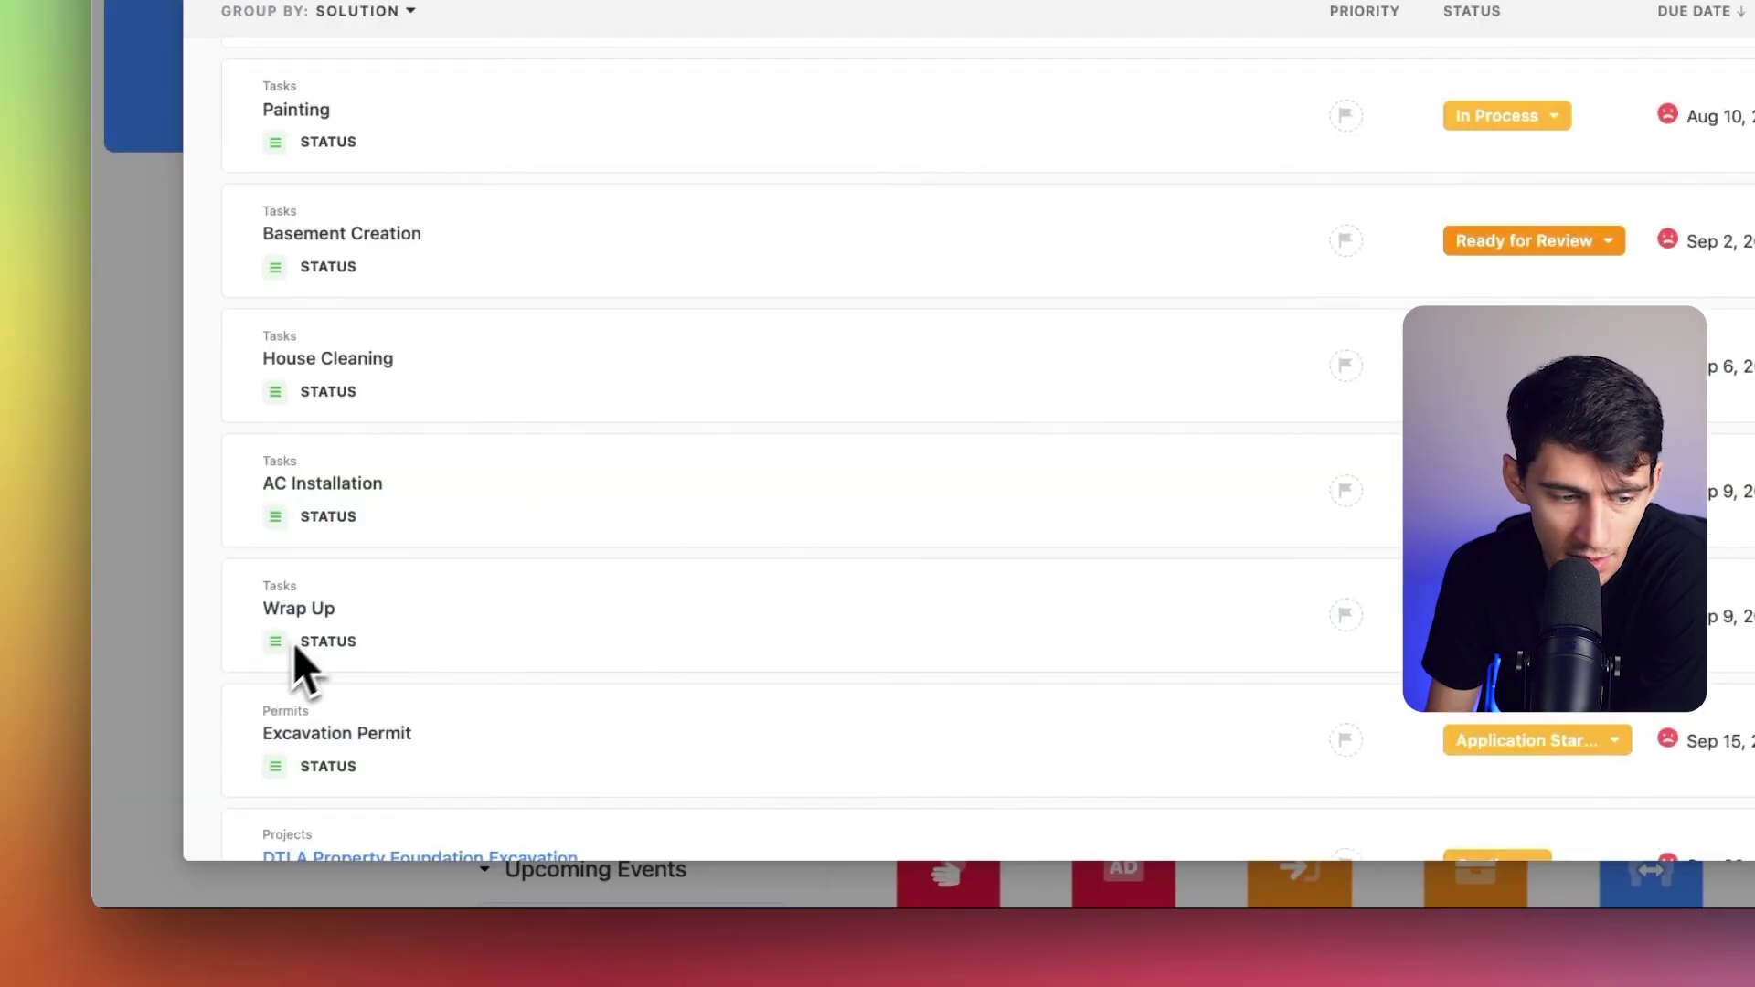
scroll(294, 651, "up", 2)
scroll(314, 646, "down", 2)
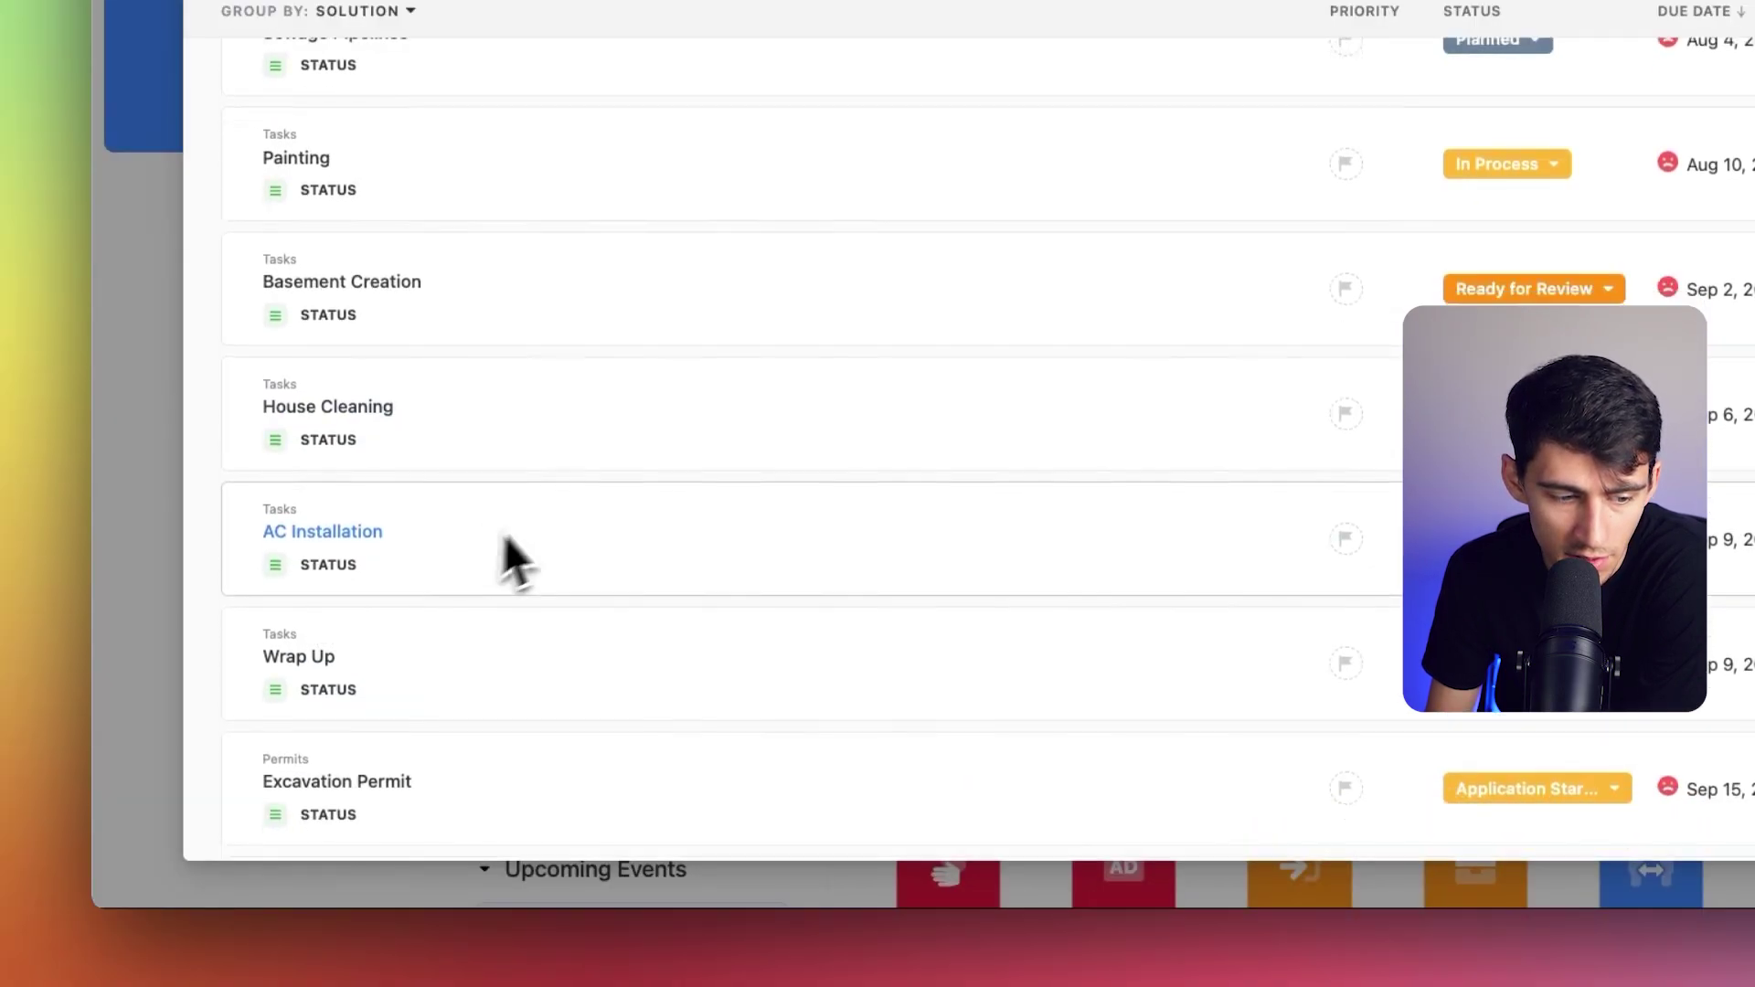
scroll(502, 537, "down", 5)
scroll(544, 536, "down", 1)
left_click(241, 742)
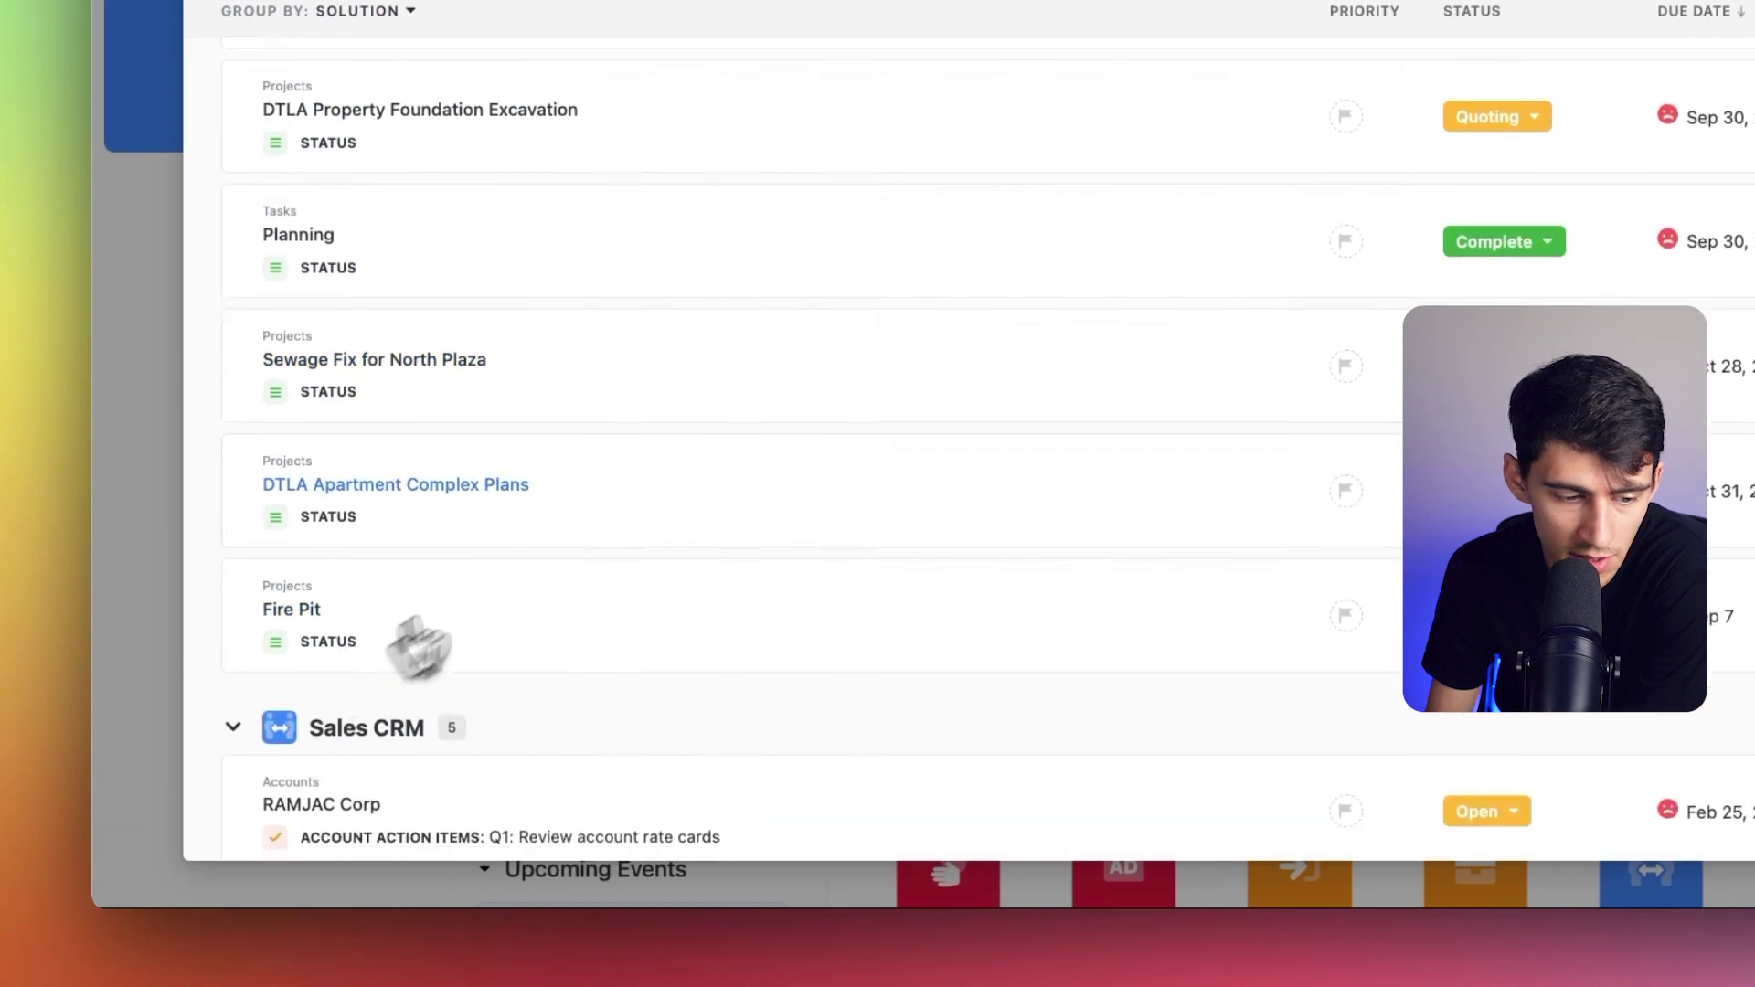
scroll(420, 639, "down", 2)
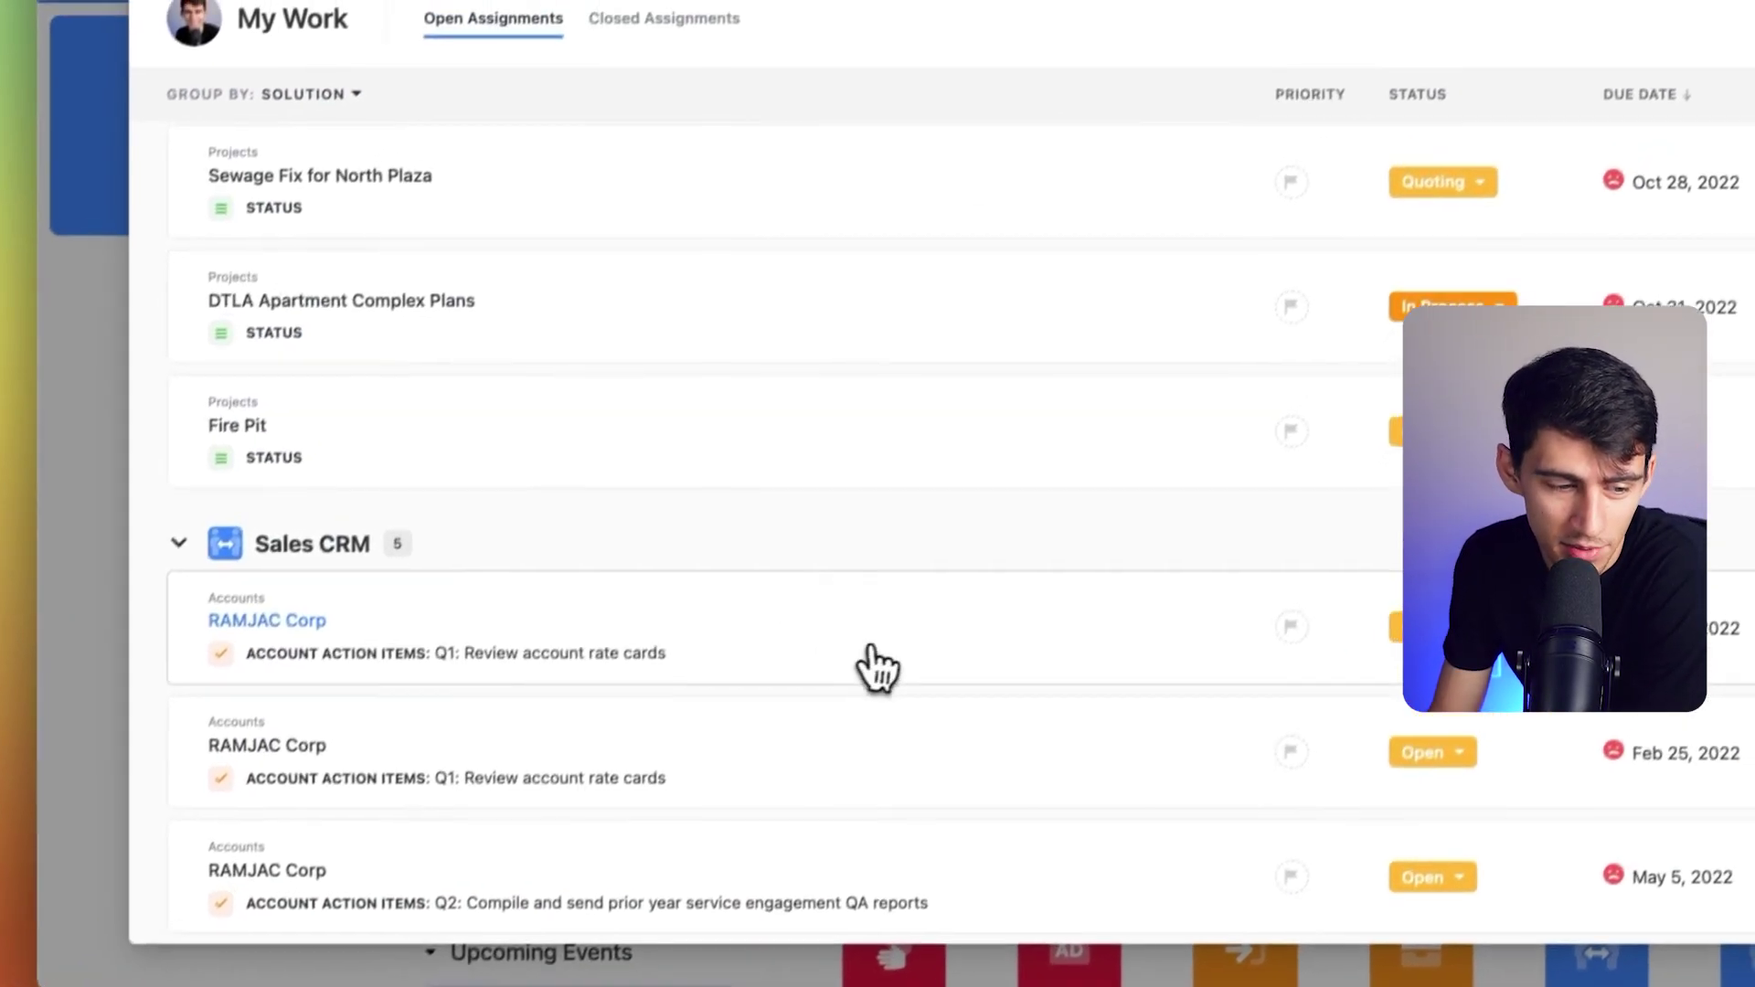
Open RAMJAC Corp, cancel its new action item, and collapse Construction Project Management
left_click(917, 581)
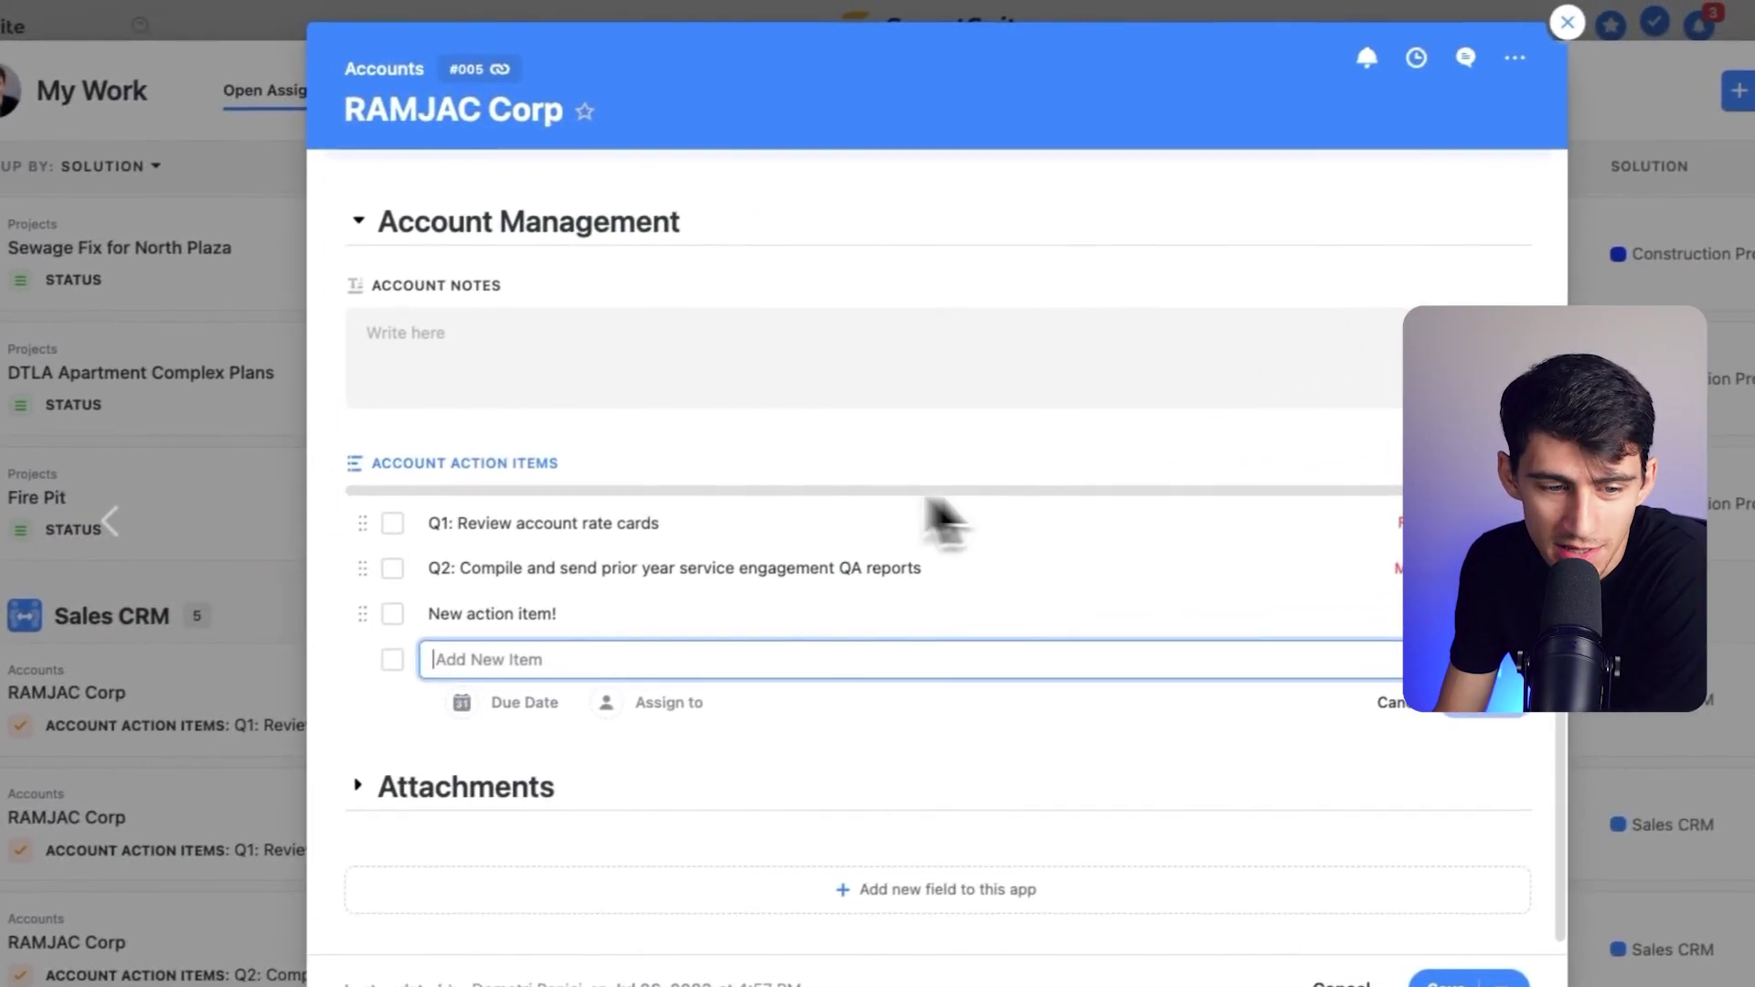
left_click(733, 521)
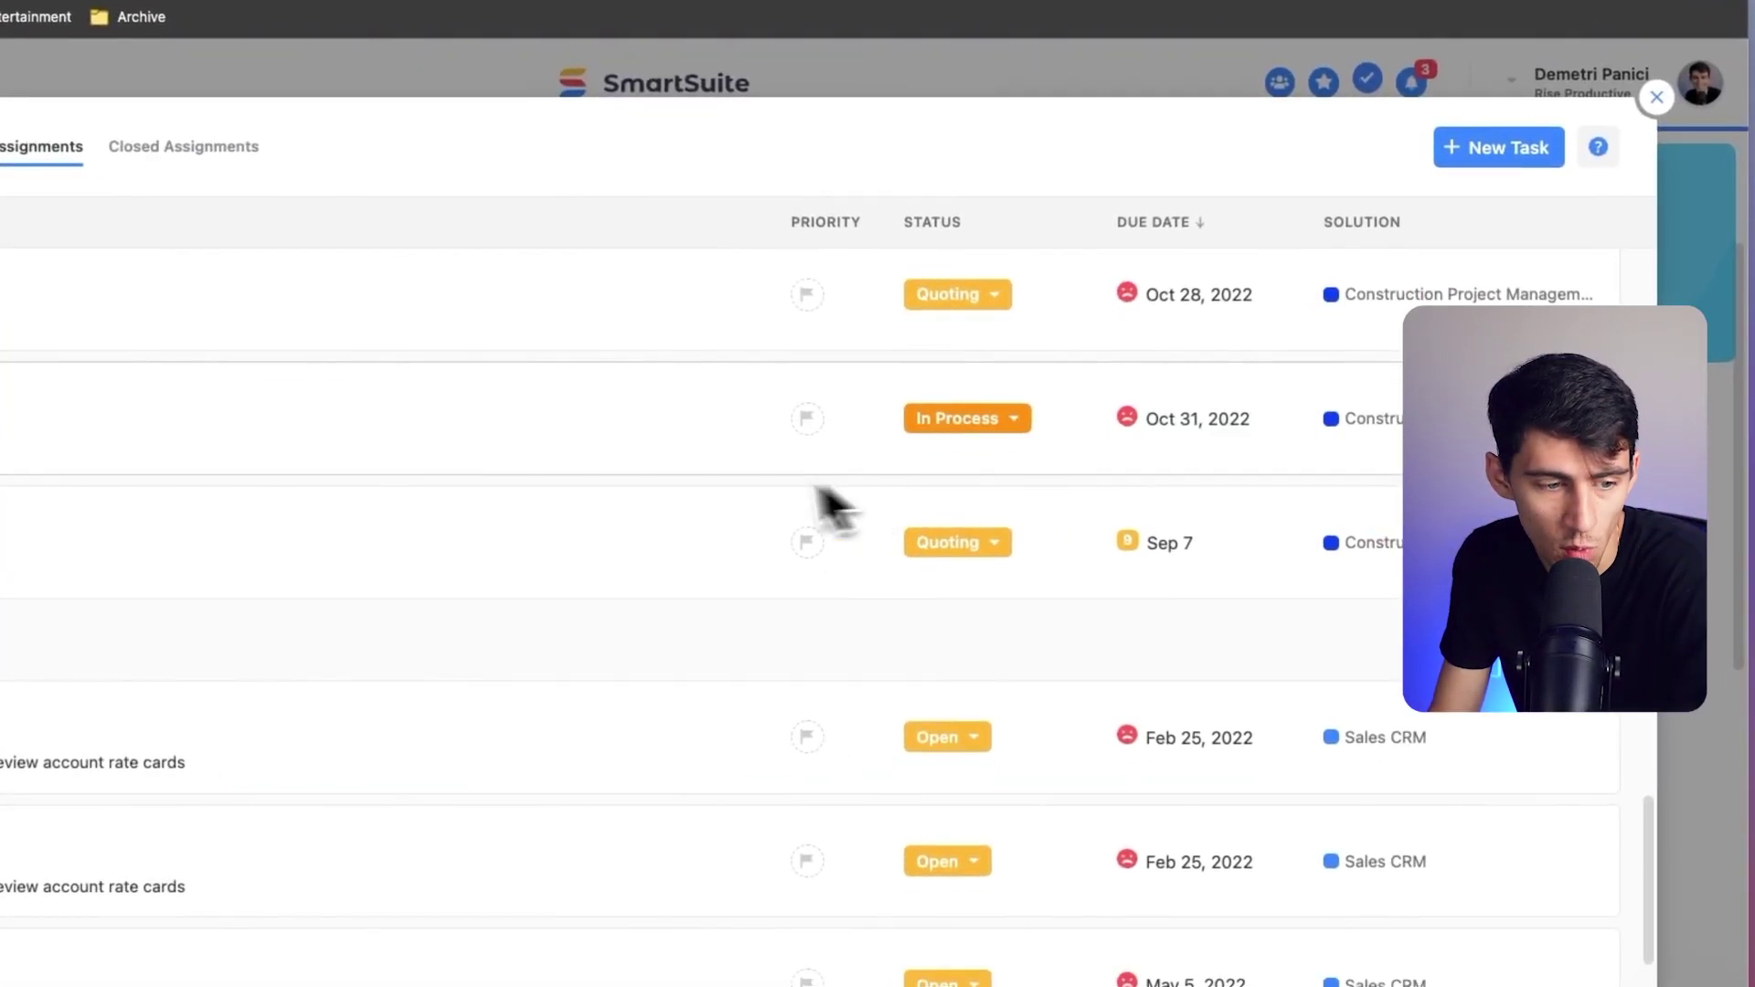
scroll(398, 672, "up", 5)
scroll(349, 617, "up", 3)
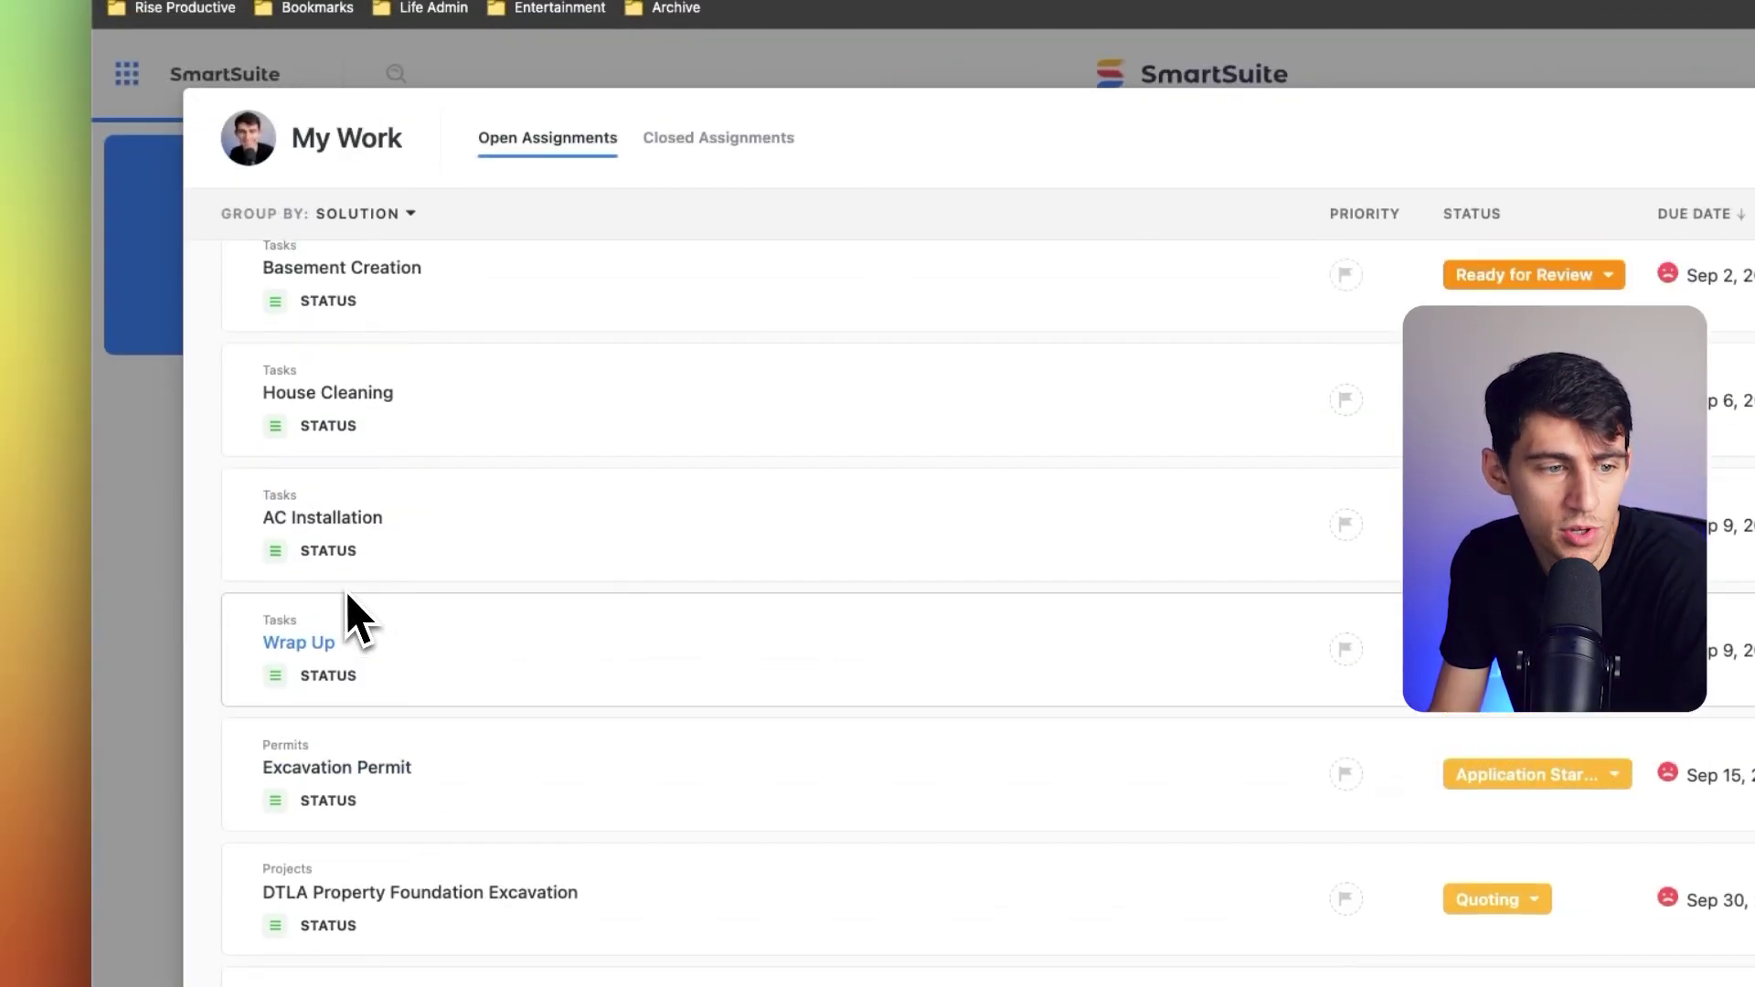
scroll(353, 617, "up", 5)
scroll(353, 617, "up", 5)
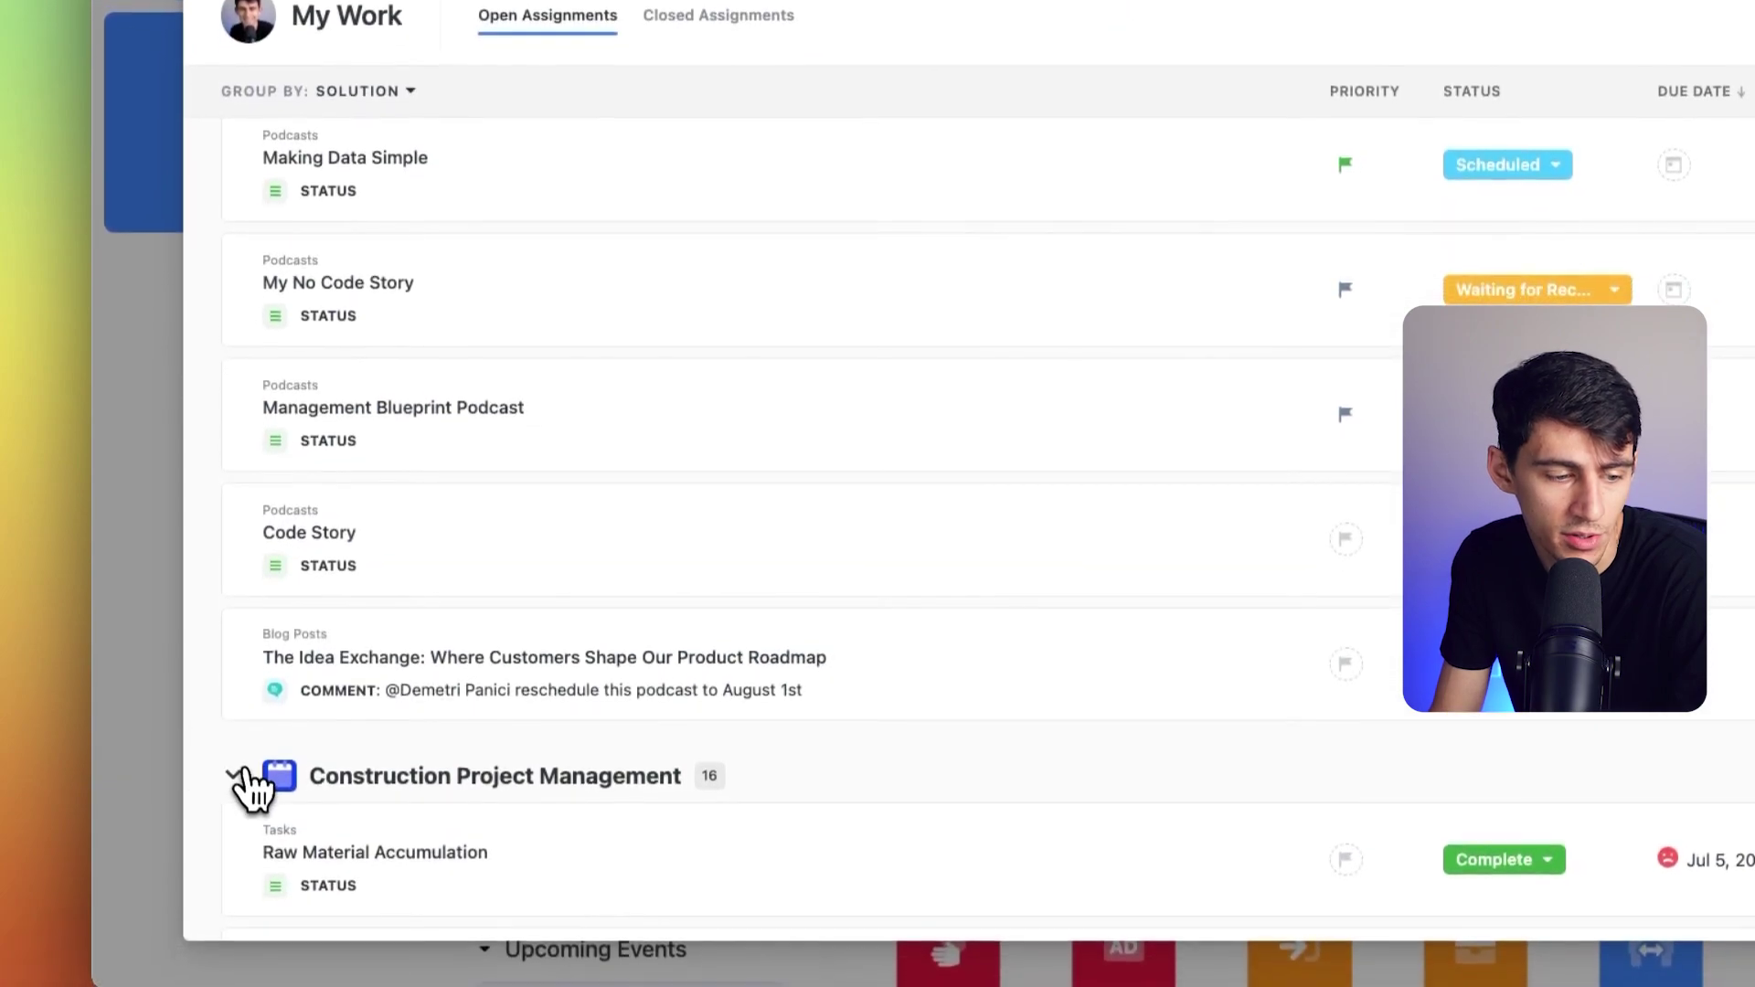
left_click(237, 776)
scroll(509, 666, "up", 2)
scroll(583, 562, "up", 3)
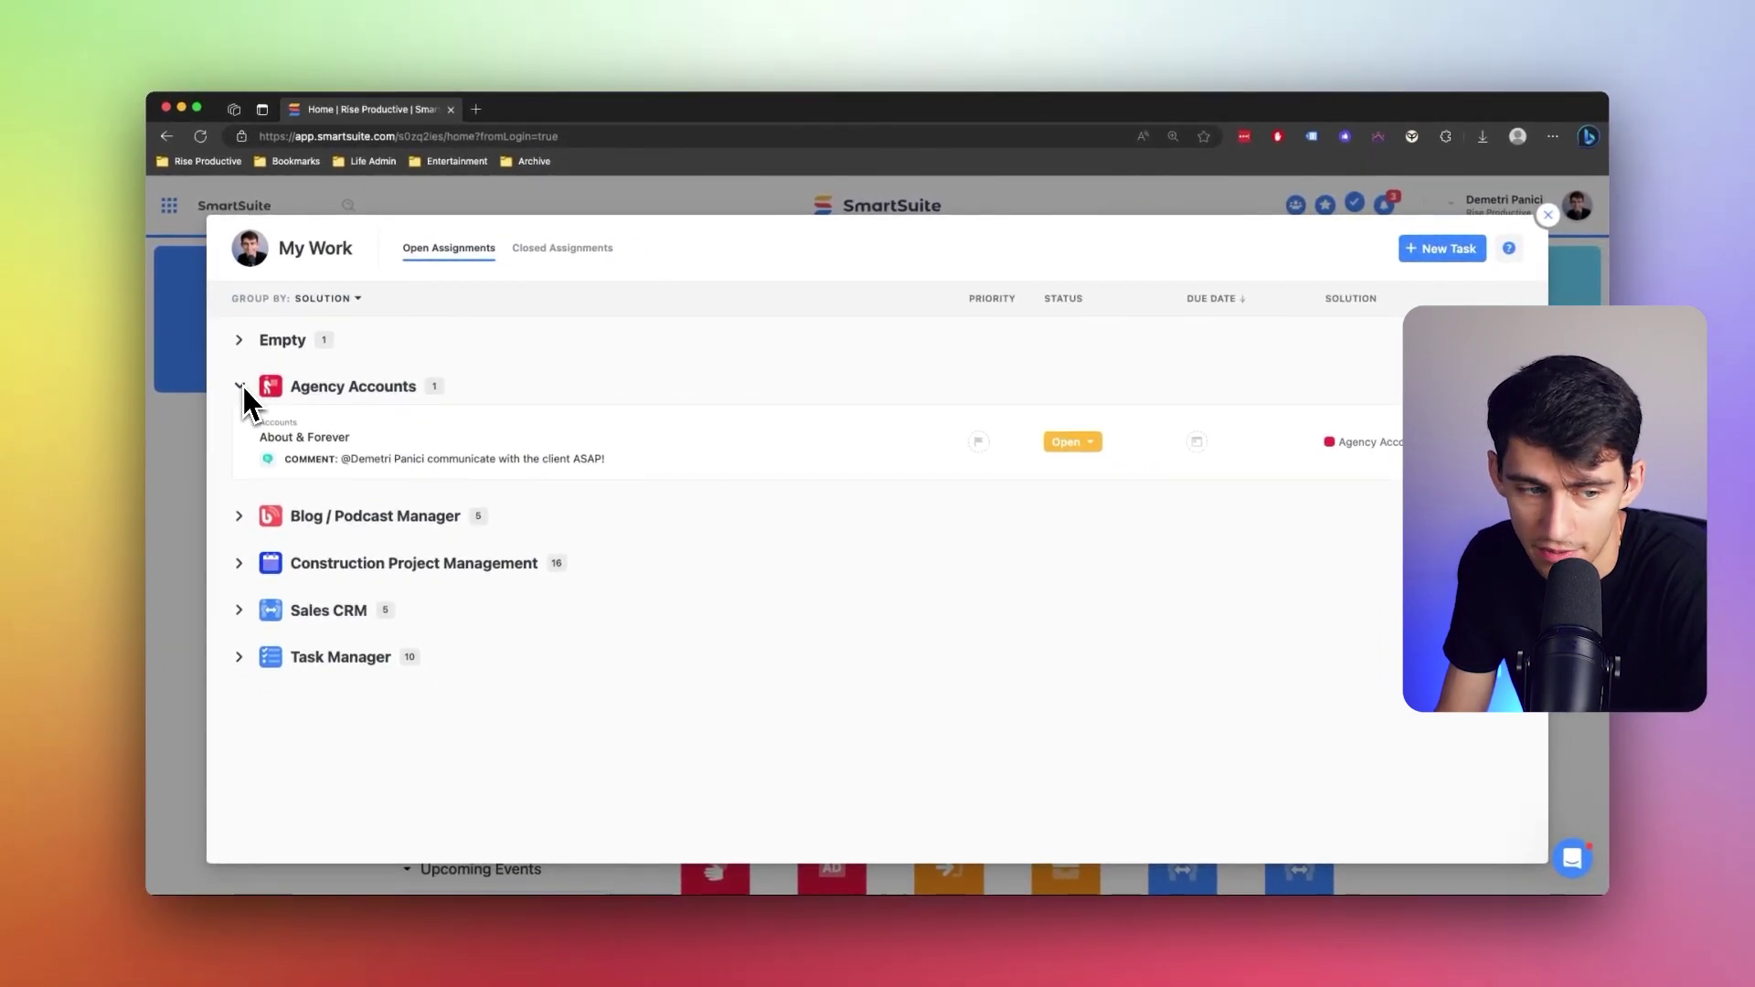
Group My Work by Status, toggle the Open group, then regroup by Due Date
left_click(346, 299)
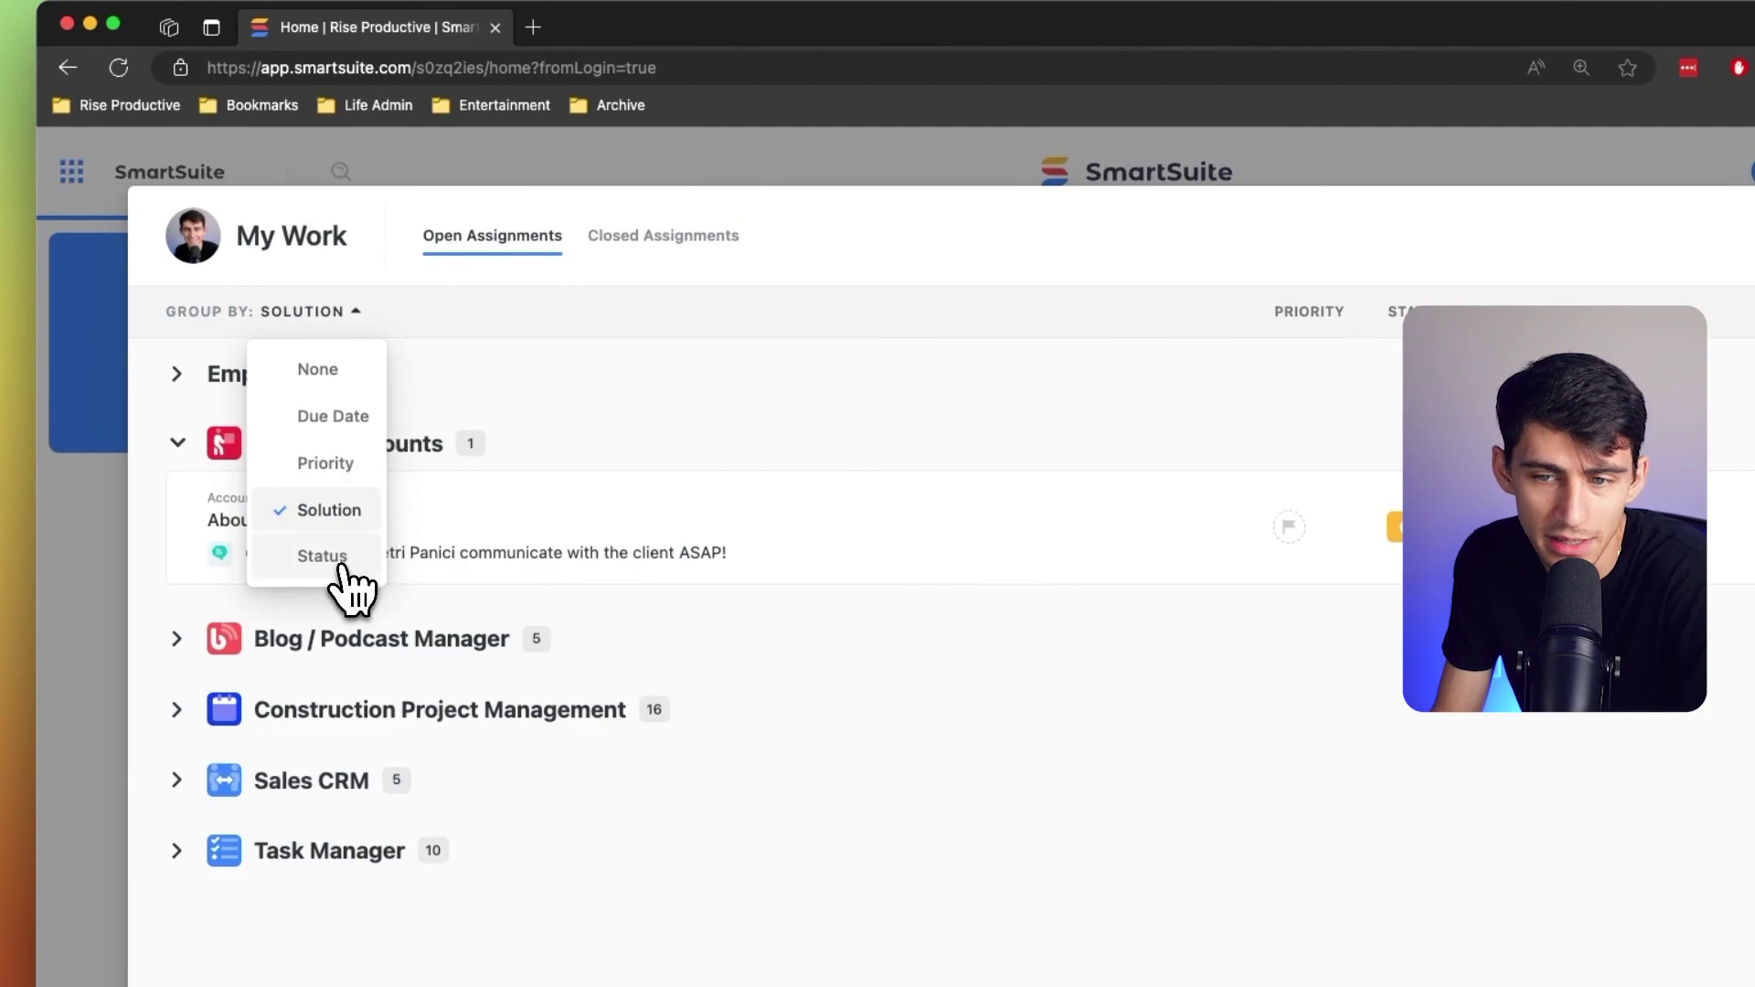
left_click(336, 559)
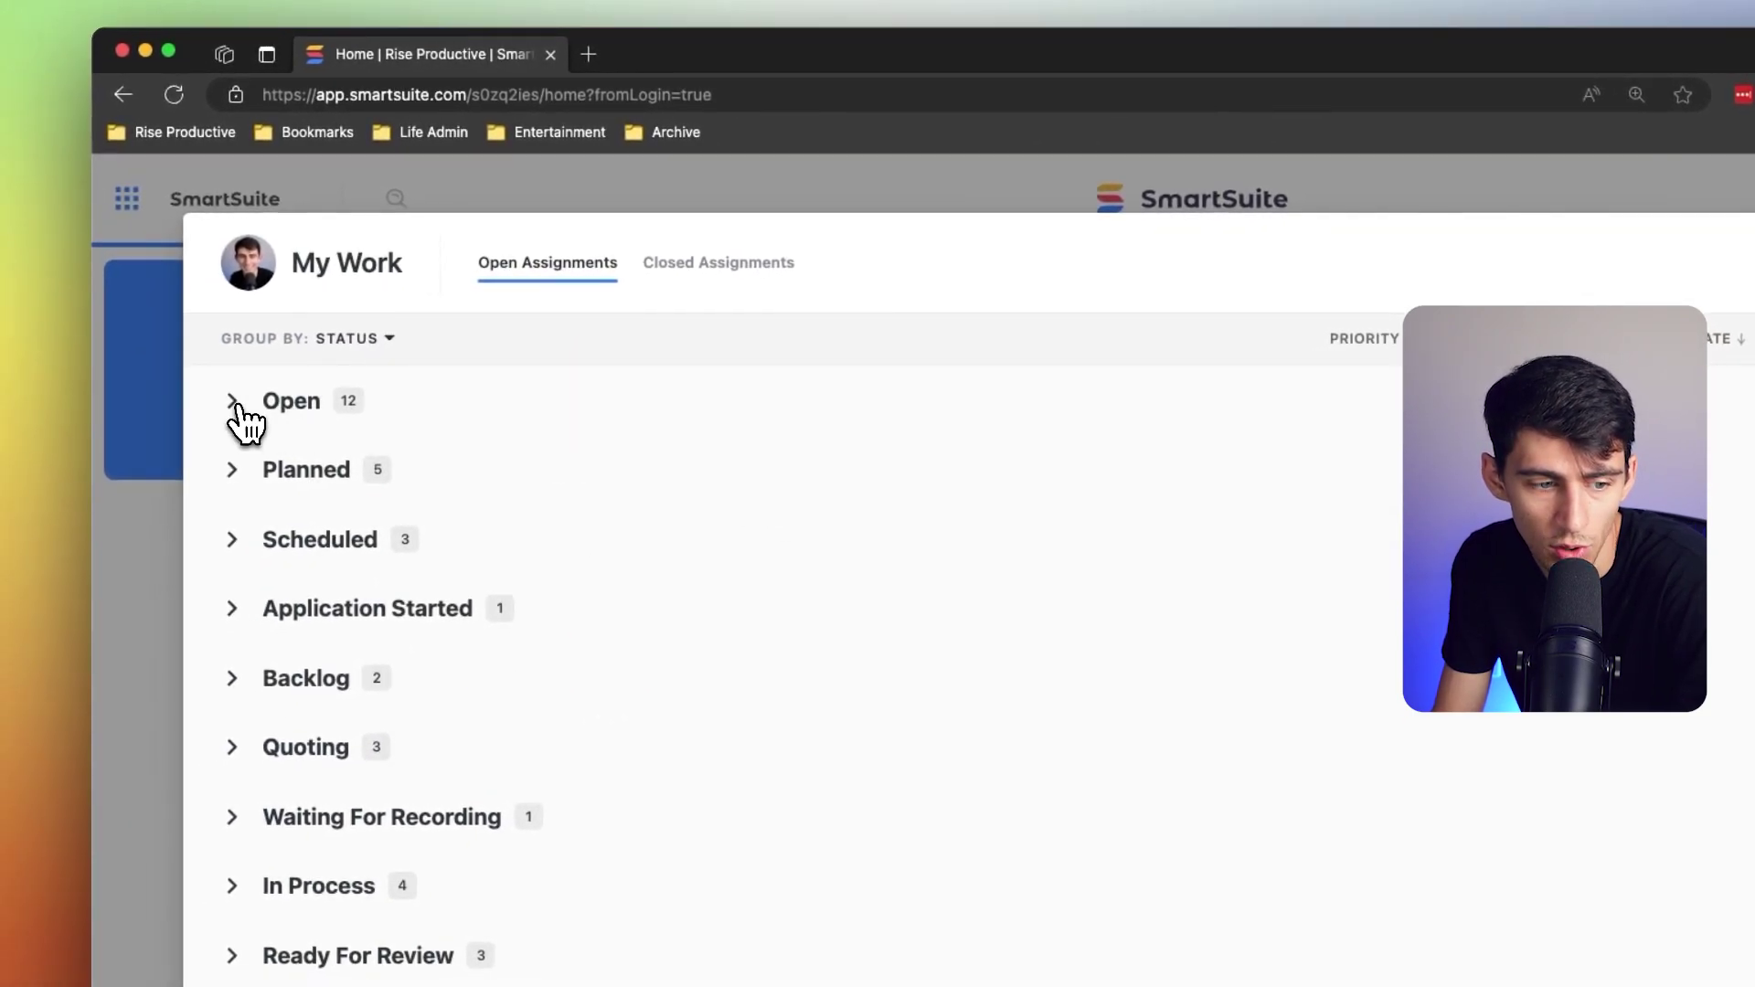
left_click(244, 422)
left_click(233, 402)
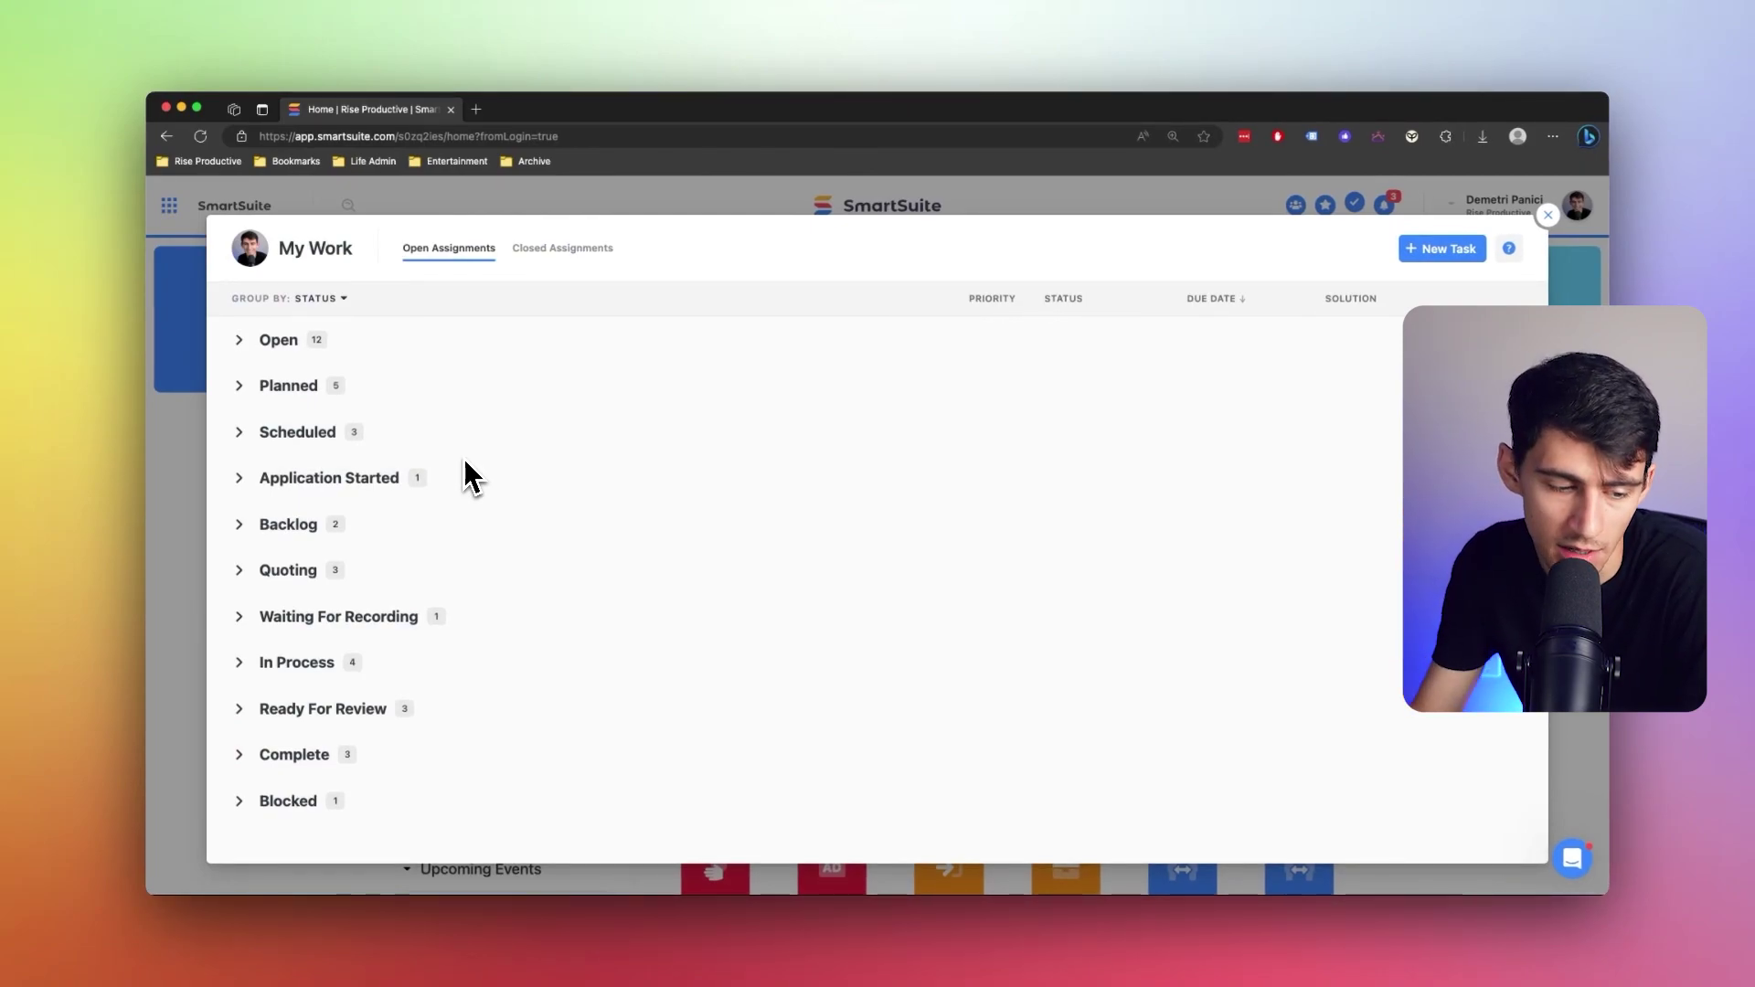
left_click(330, 303)
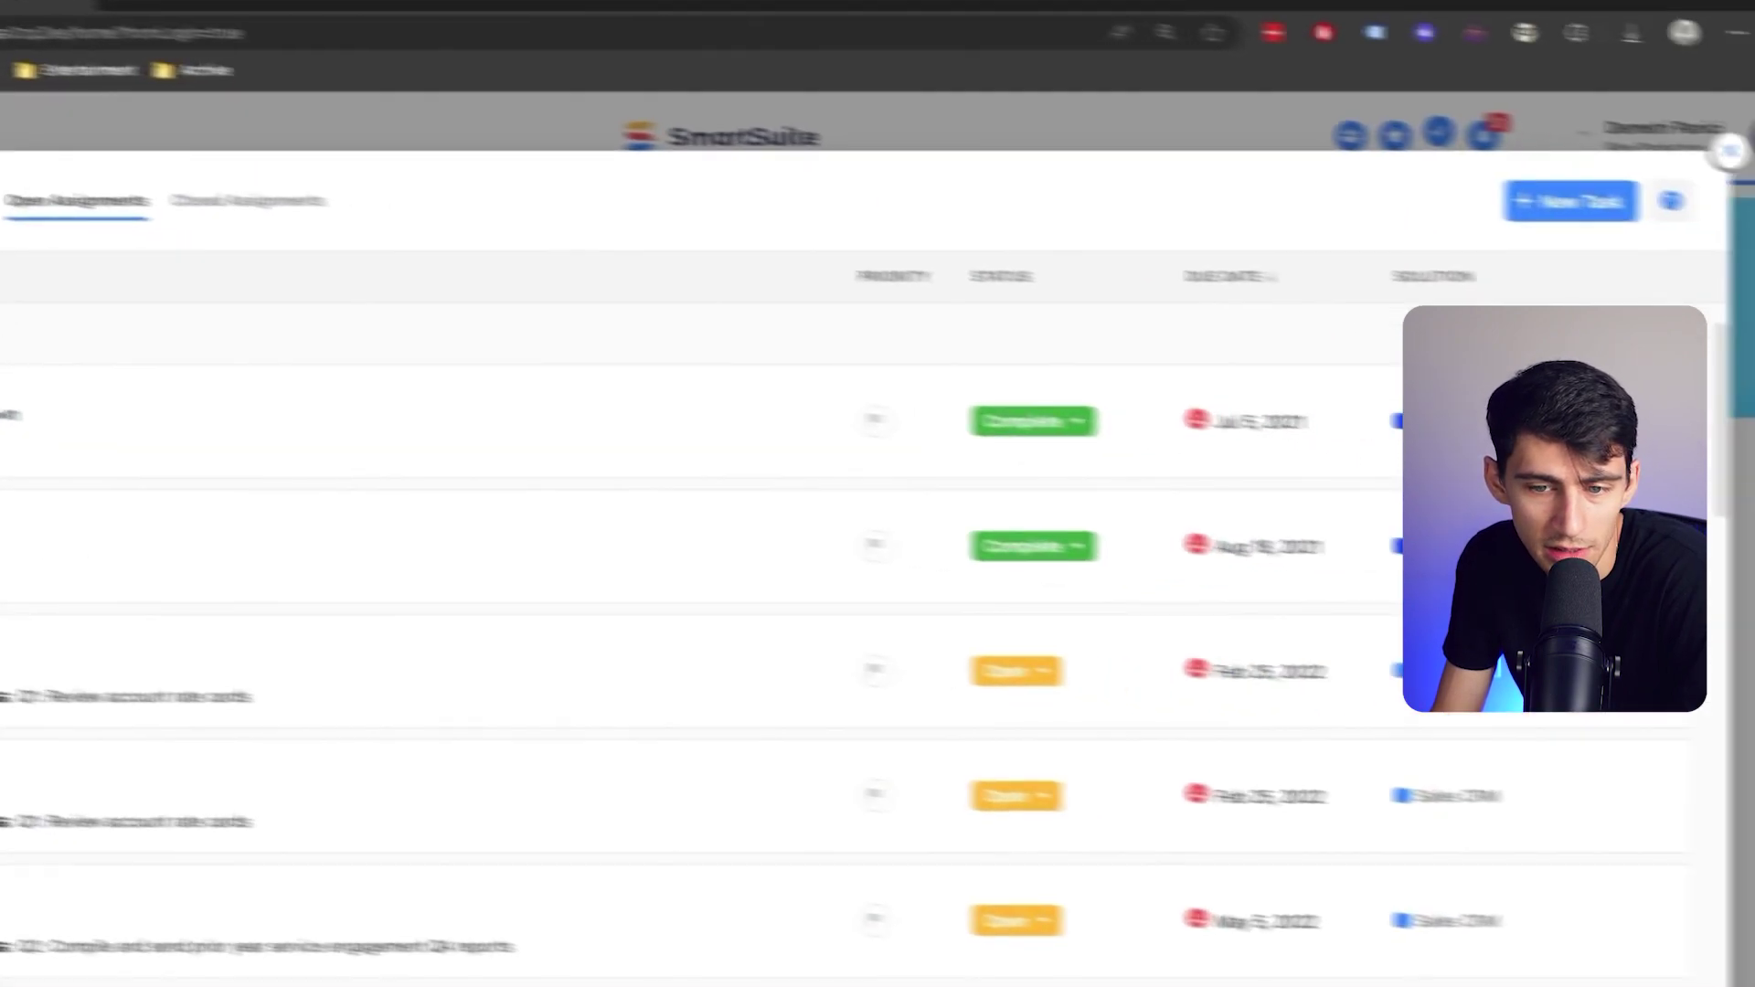
left_click(243, 364)
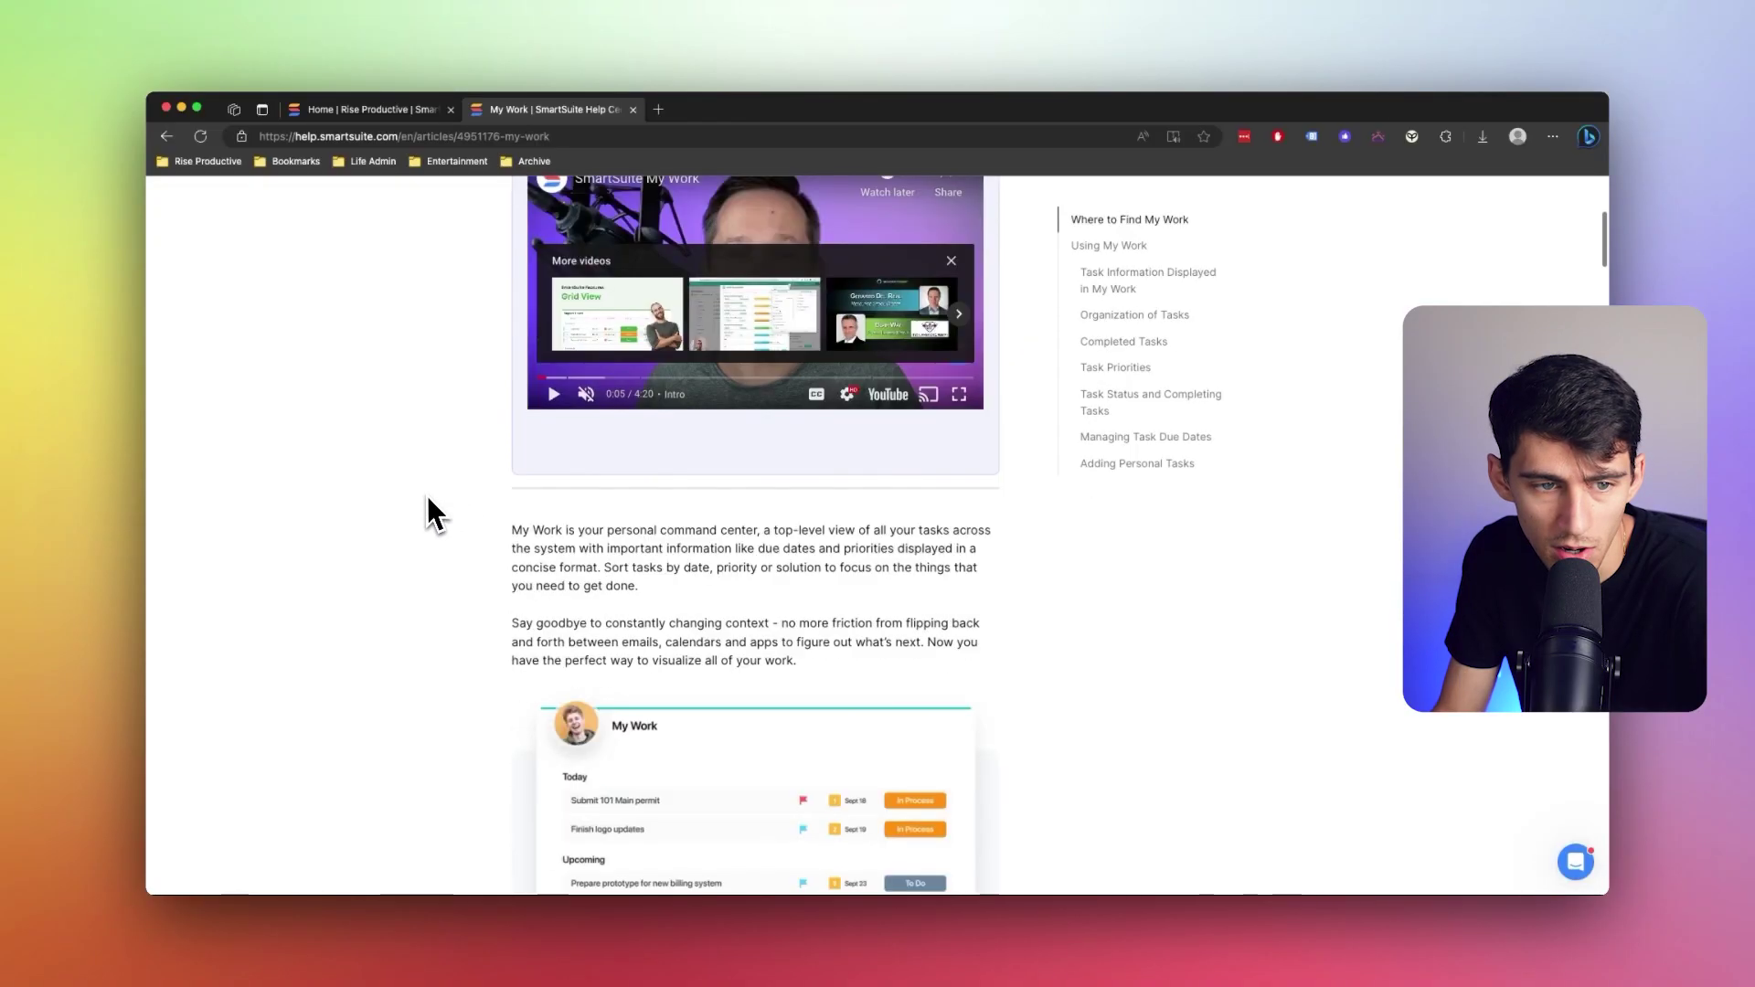
scroll(427, 514, "down", 3)
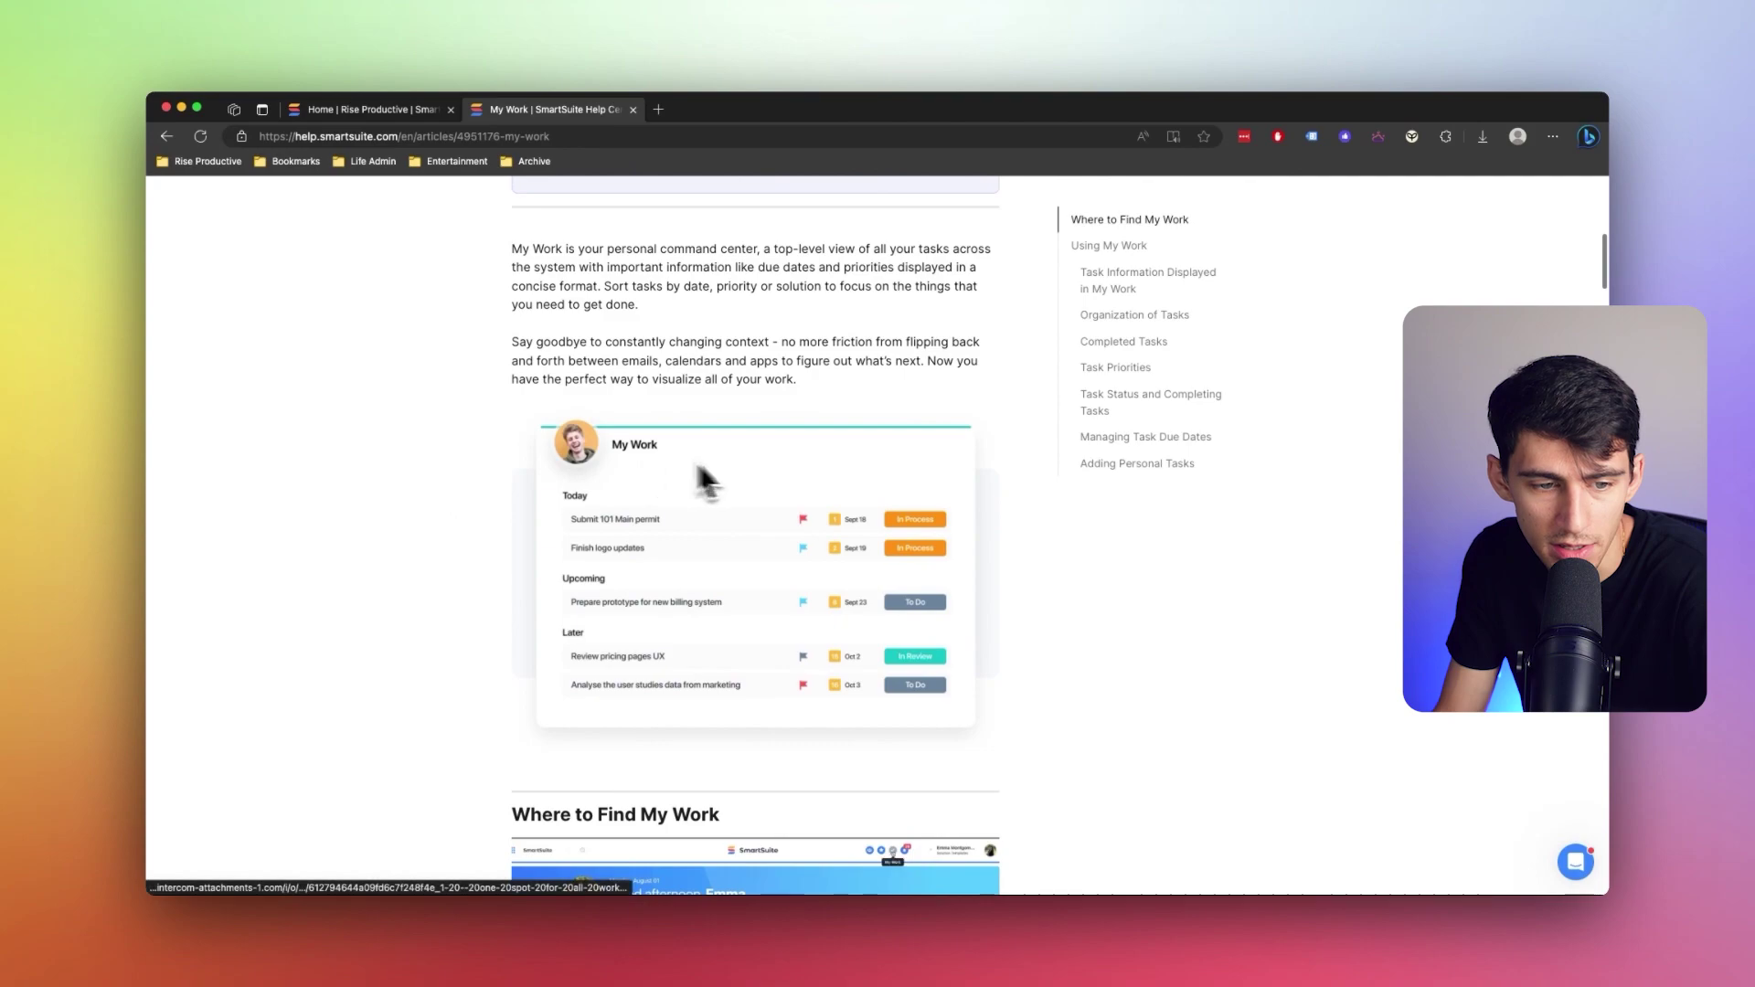
scroll(788, 469, "down", 3)
scroll(792, 474, "down", 3)
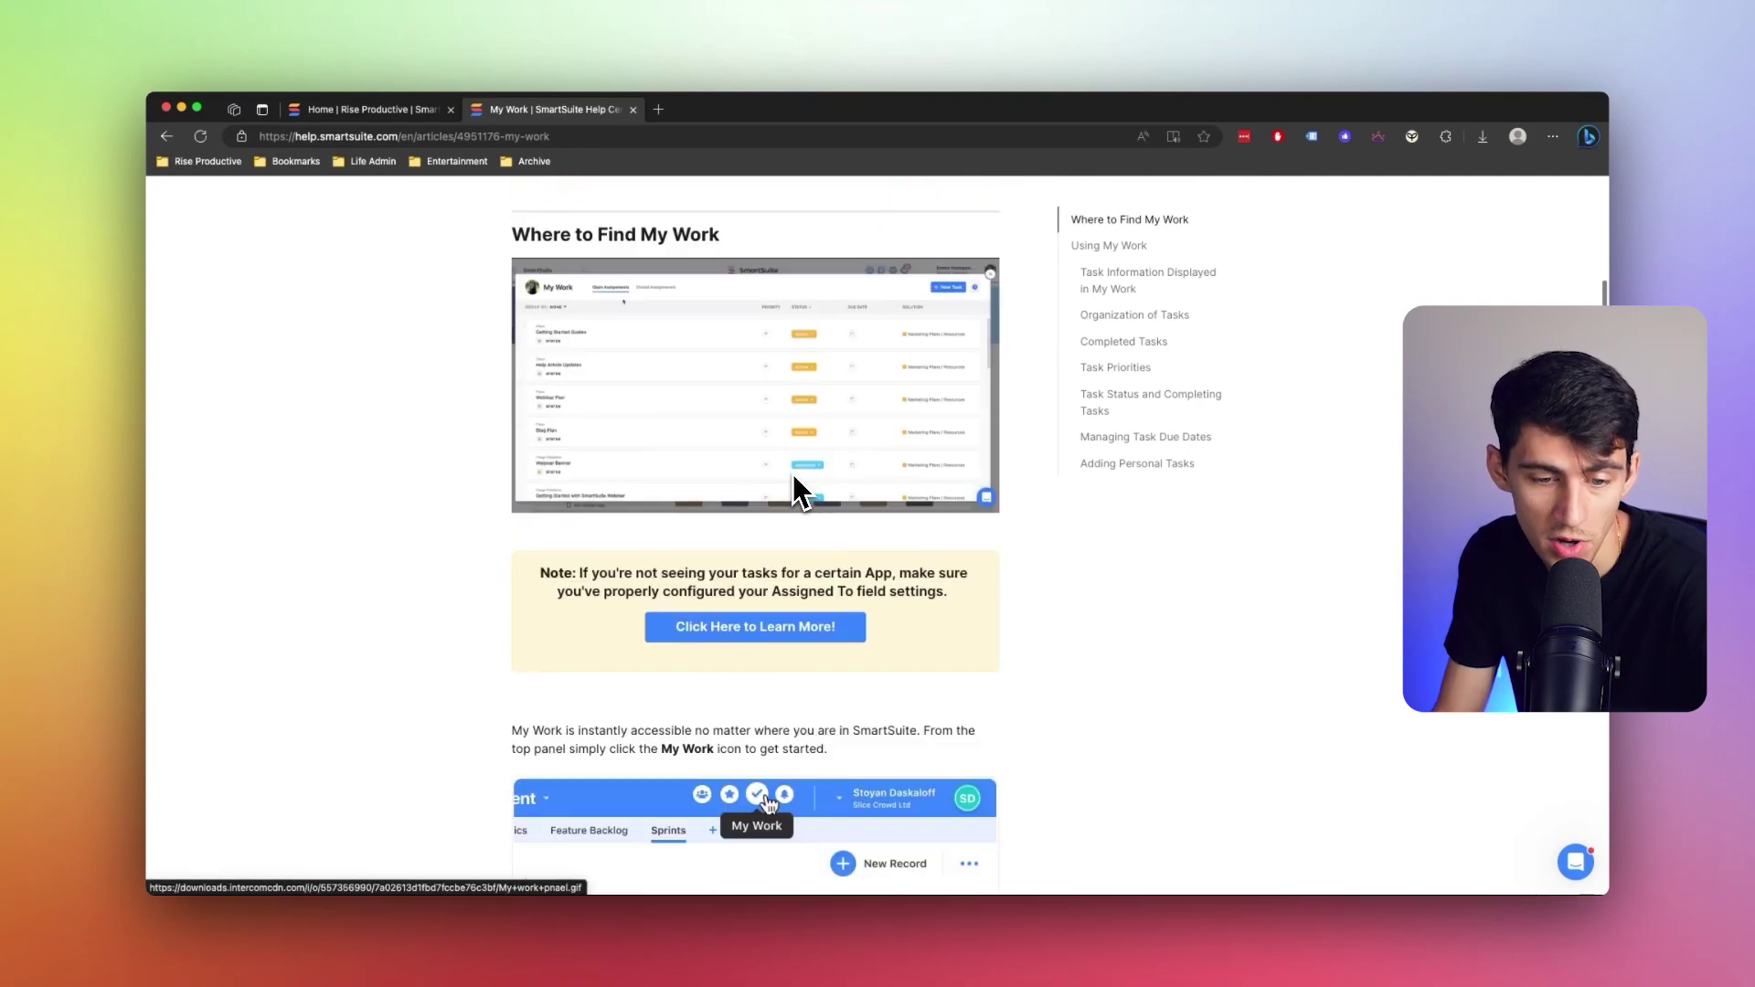
scroll(794, 476, "down", 3)
scroll(794, 478, "down", 1)
scroll(790, 476, "down", 3)
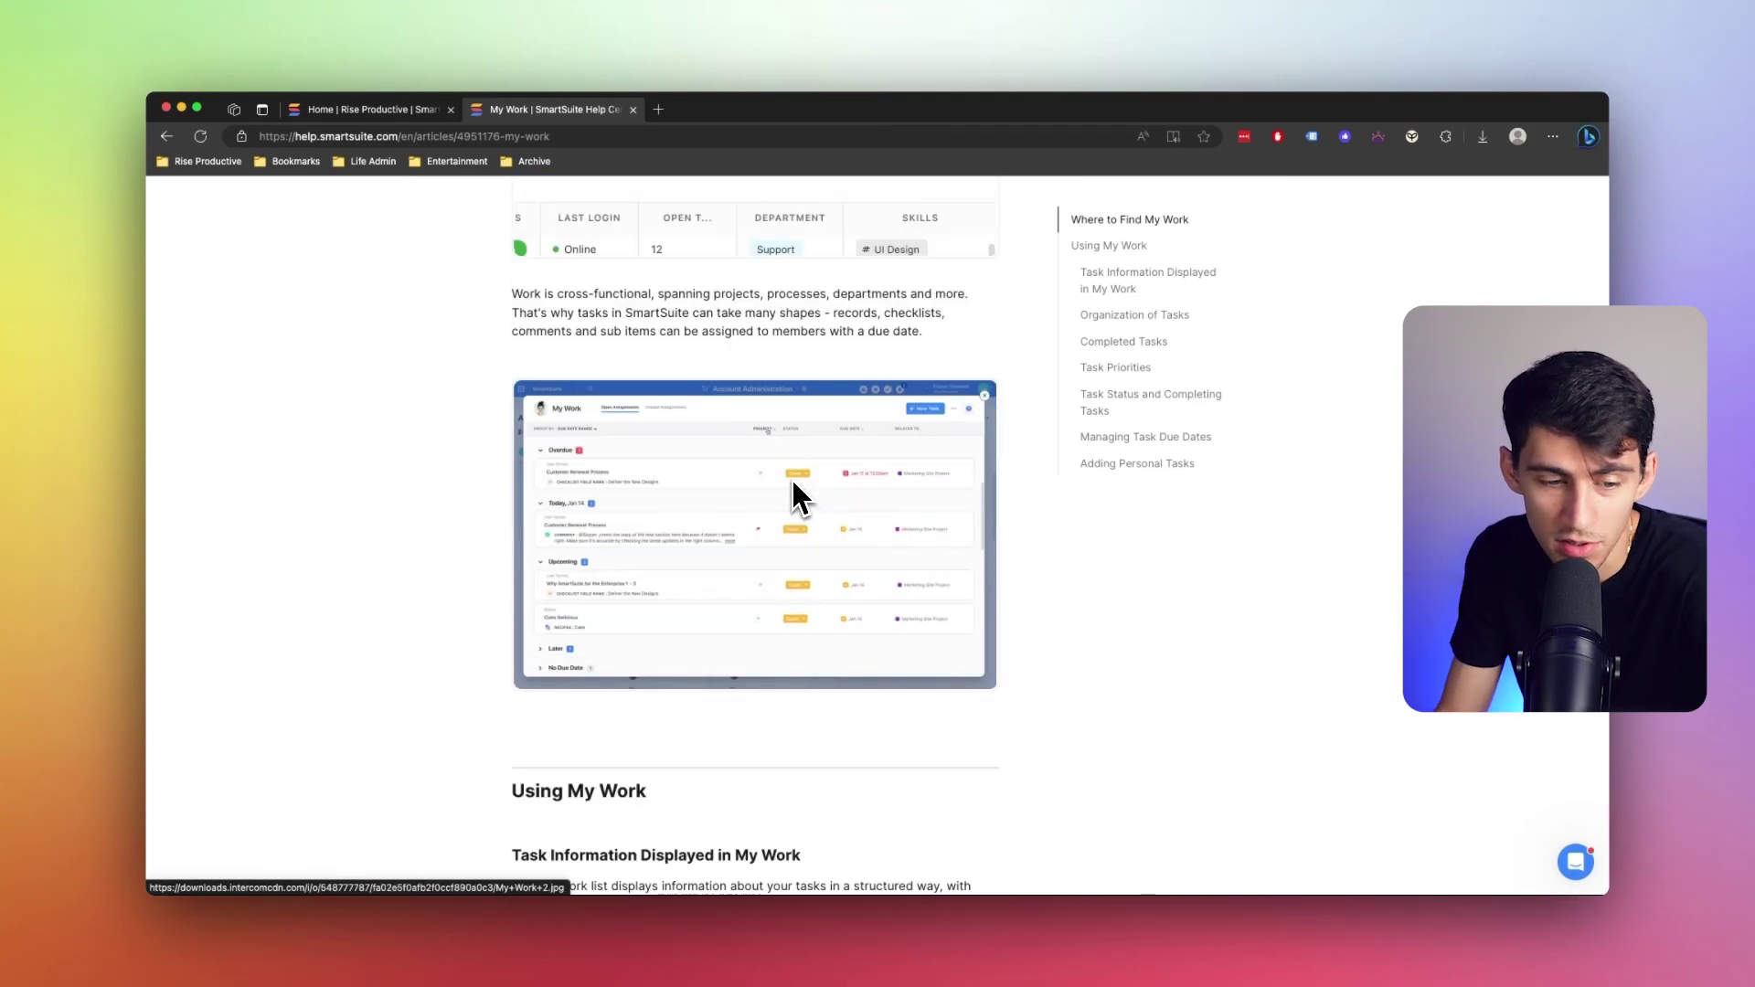
scroll(789, 476, "down", 2)
scroll(793, 475, "down", 3)
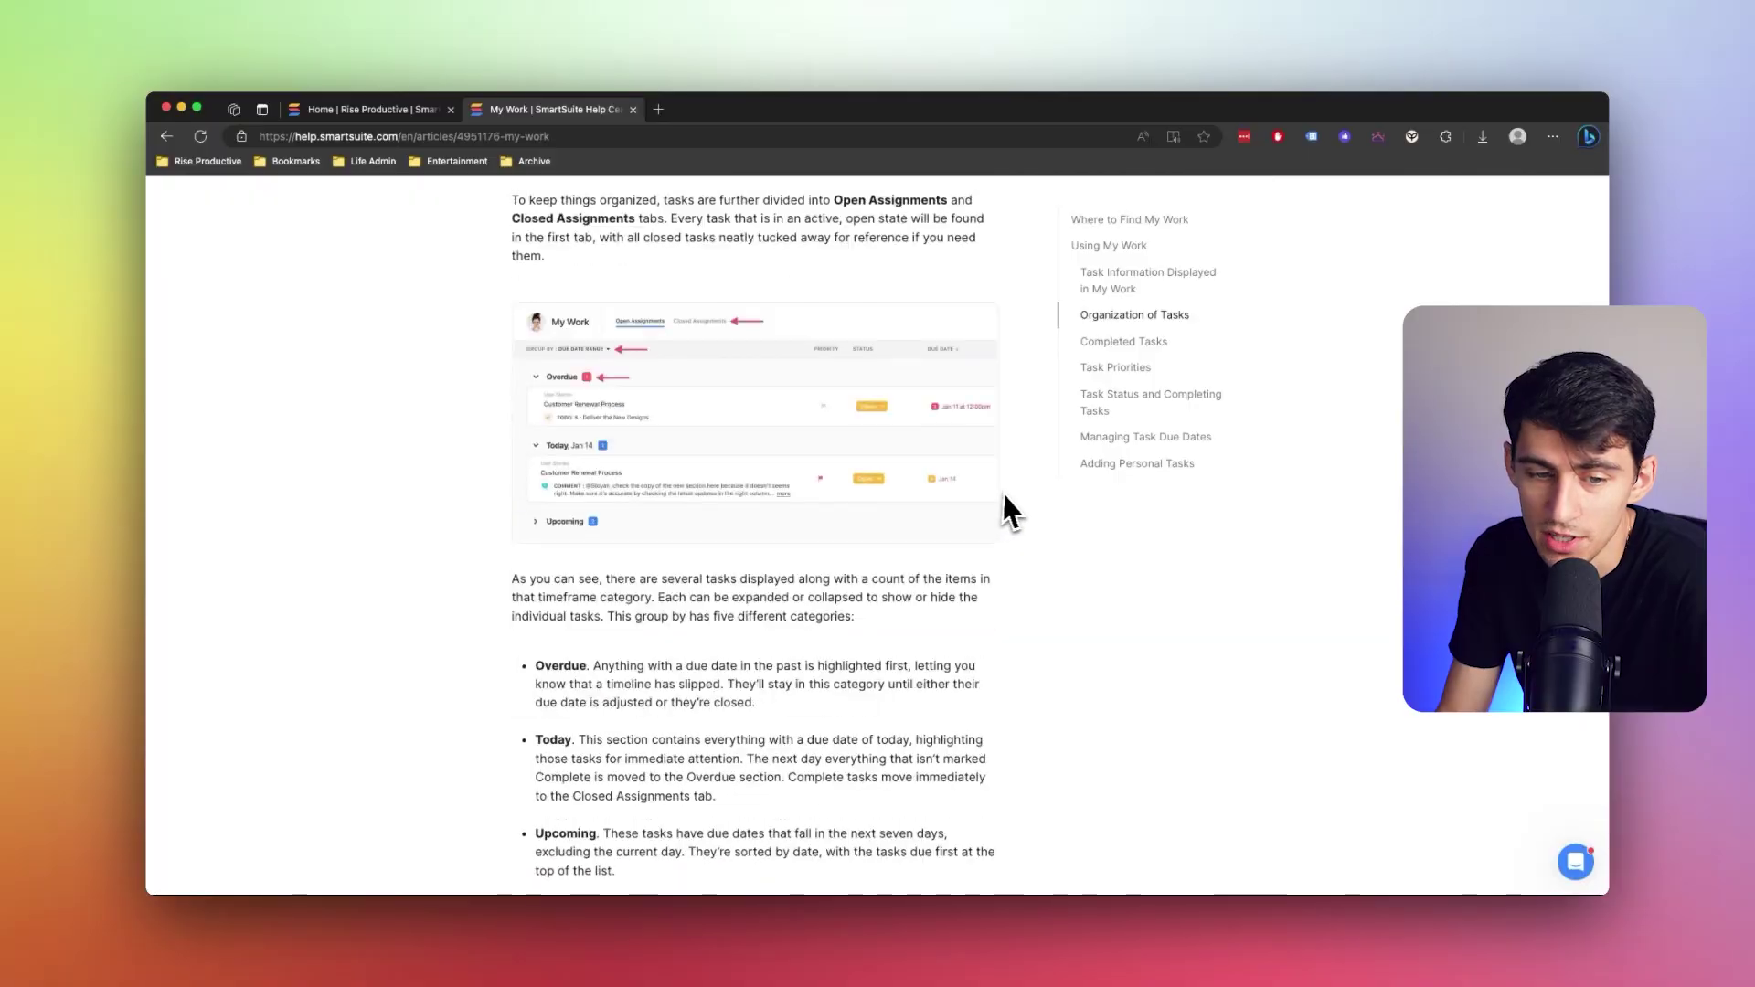
scroll(966, 490, "down", 1)
scroll(971, 483, "down", 1)
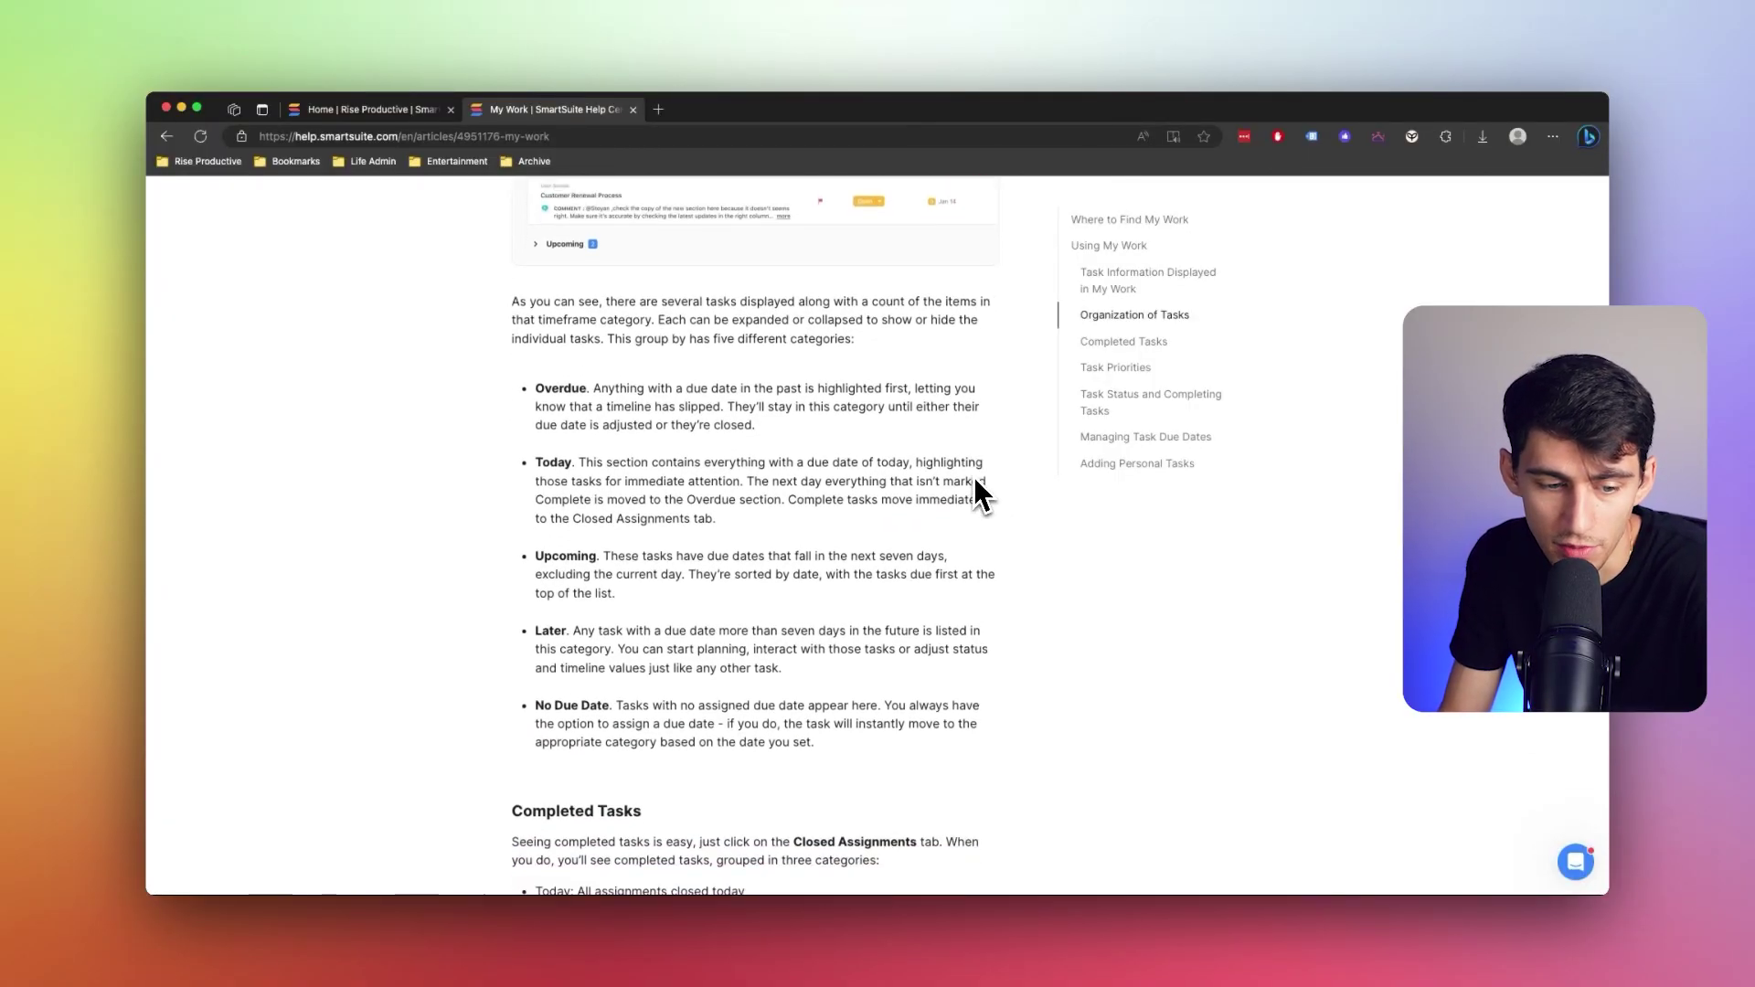
scroll(973, 478, "down", 1)
scroll(977, 489, "down", 3)
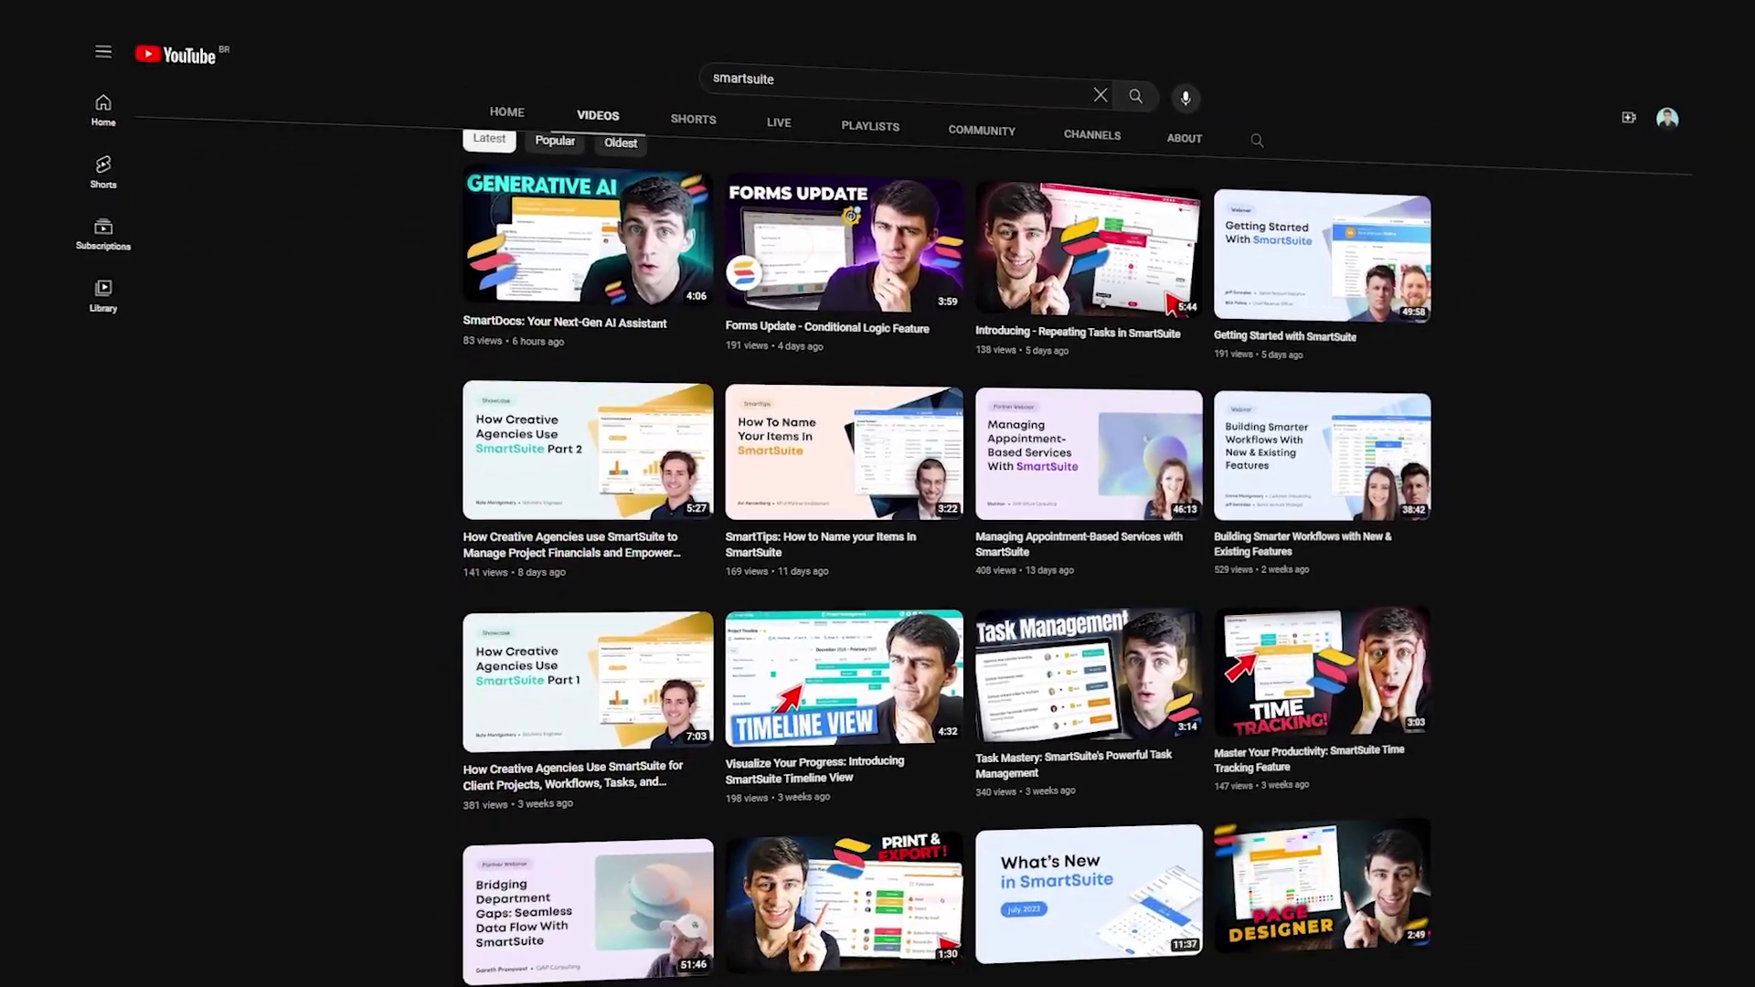
scroll(961, 576, "down", 2)
scroll(960, 576, "down", 2)
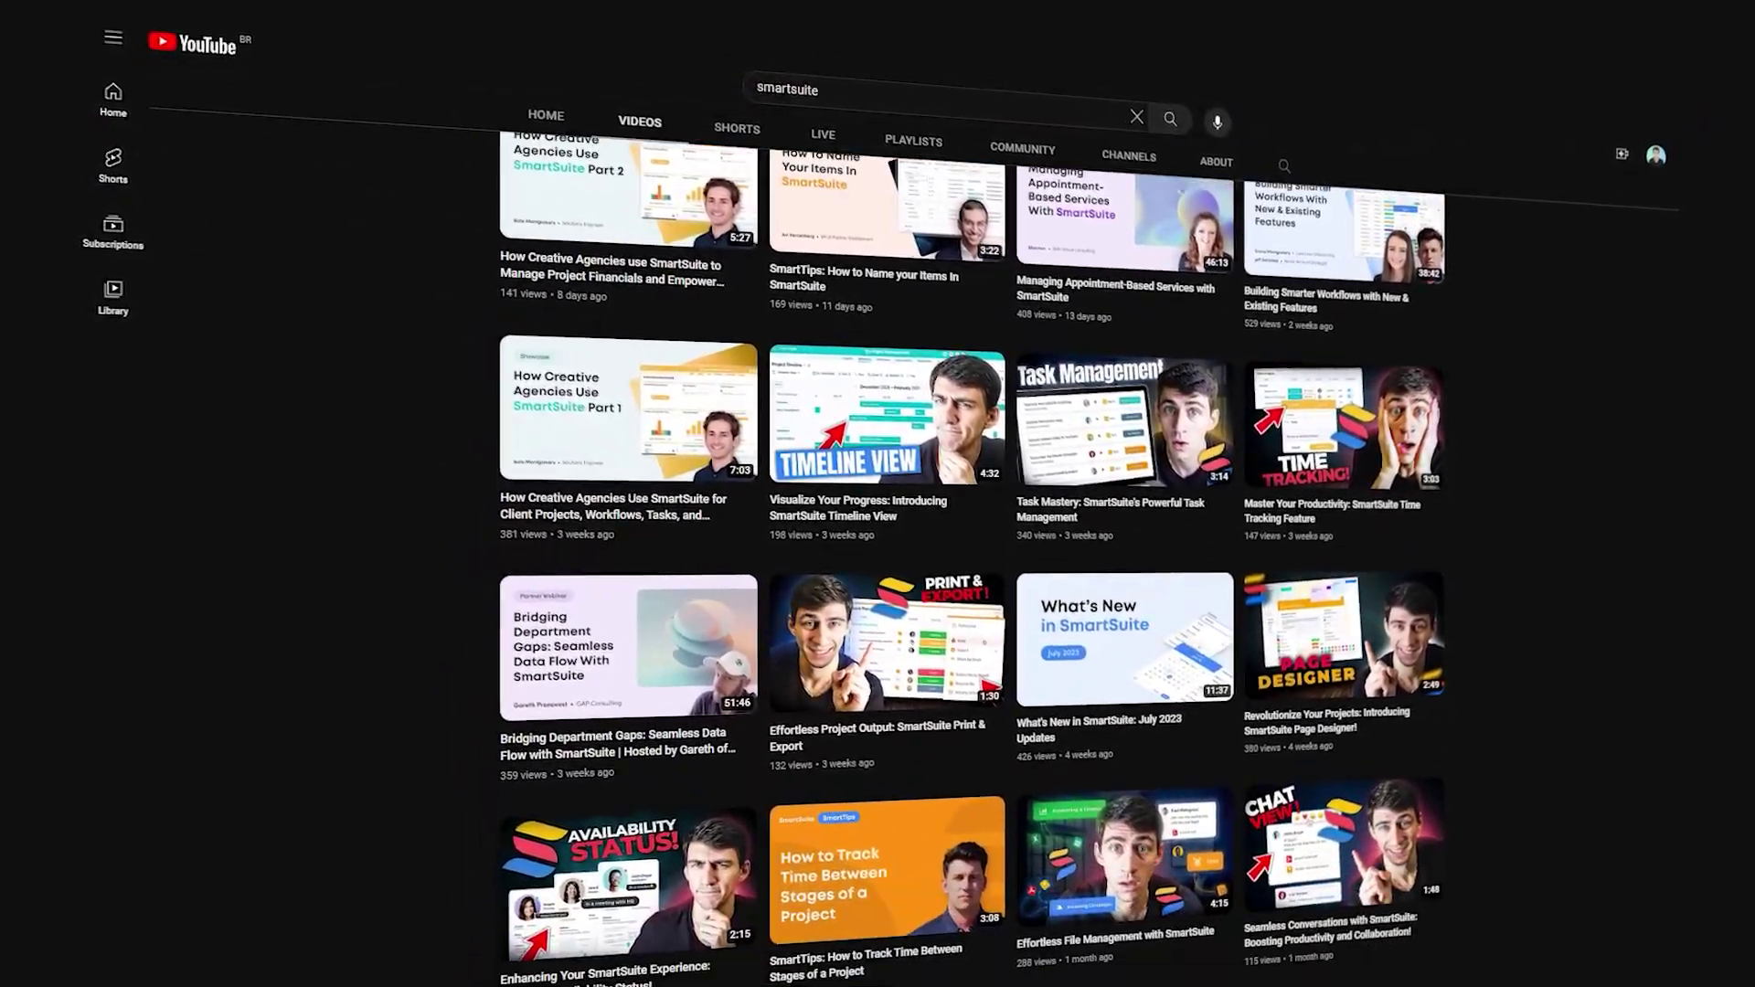